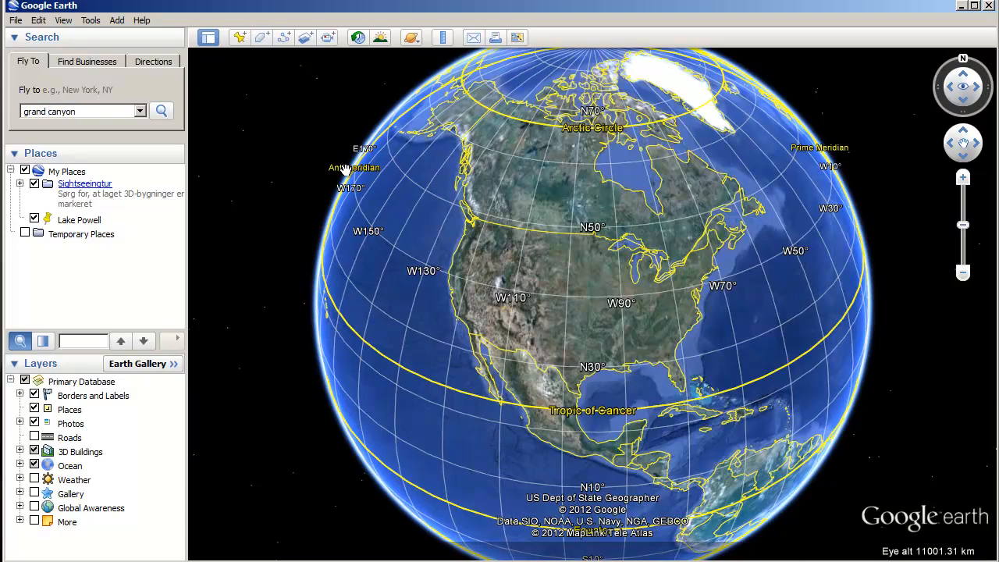
Step: Search for grand canyon and move the 3D view from the national park to the river stretch near W112.115°, N36.0972°
key(Return)
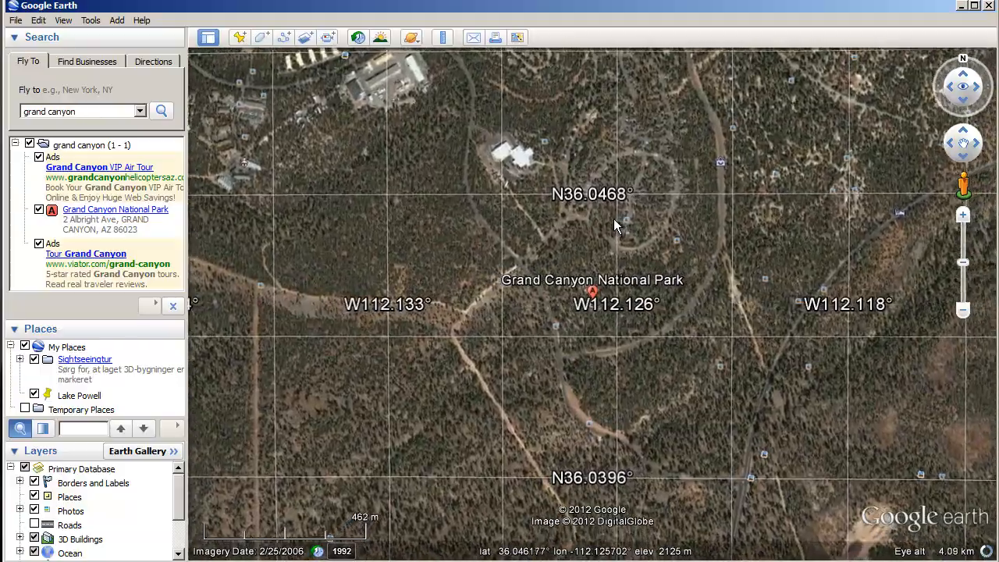
drag(613, 216, 680, 232)
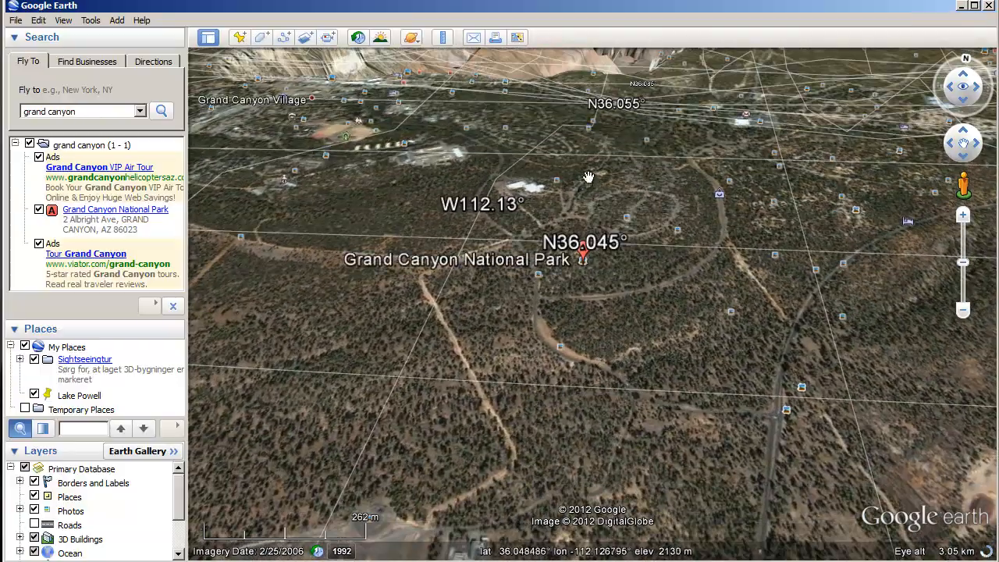
drag(620, 126, 609, 403)
drag(622, 180, 325, 411)
drag(718, 287, 718, 303)
scroll(505, 294, up, 3)
drag(656, 319, 489, 348)
mouse_move(554, 345)
mouse_down()
mouse_move(585, 243)
mouse_move(620, 330)
mouse_move(544, 342)
mouse_move(559, 353)
mouse_up()
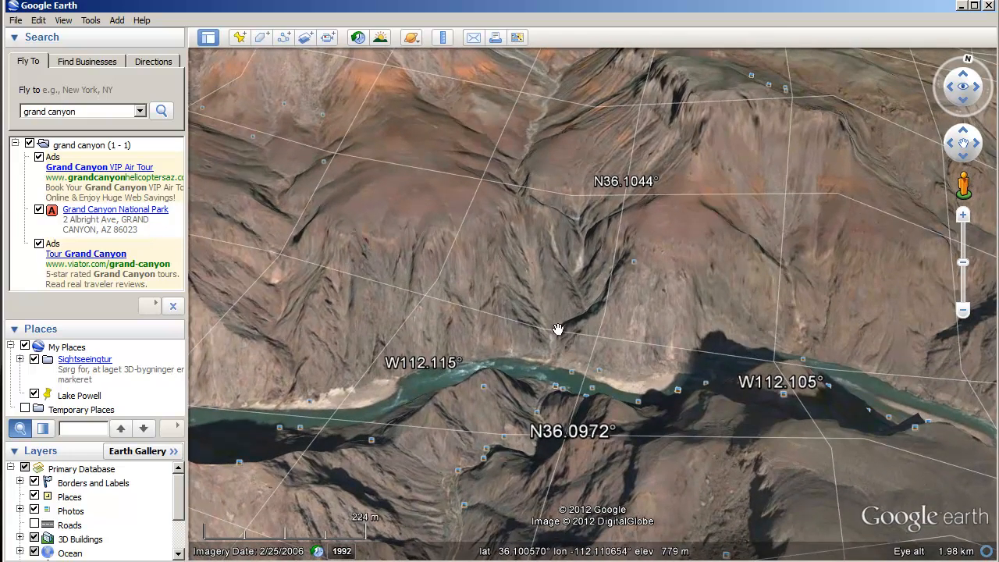
drag(502, 316, 575, 228)
drag(675, 242, 620, 324)
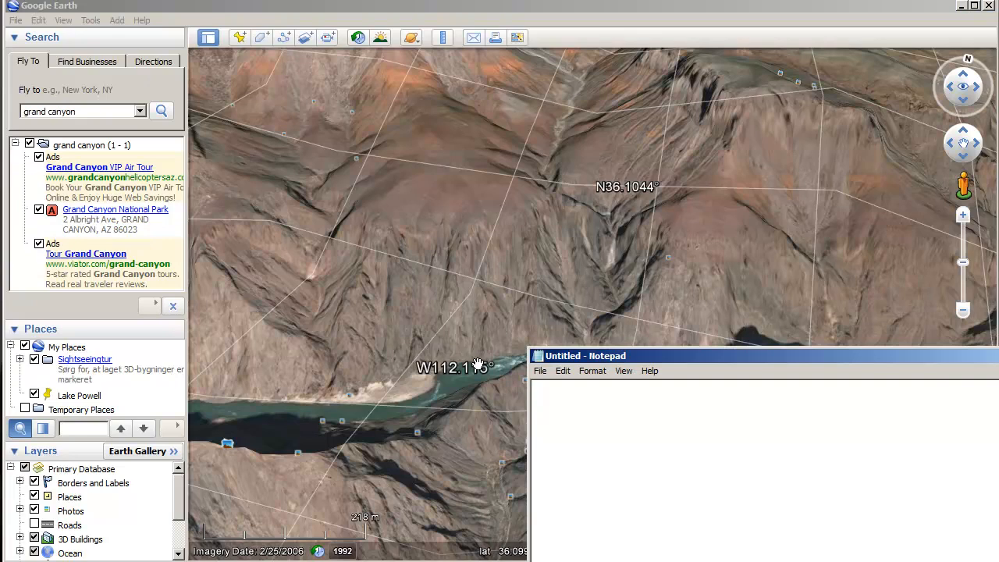
Step: Record the river location's coordinates, W -112.115 and N 36.0972, in an empty Notepad document
drag(698, 360, 869, 186)
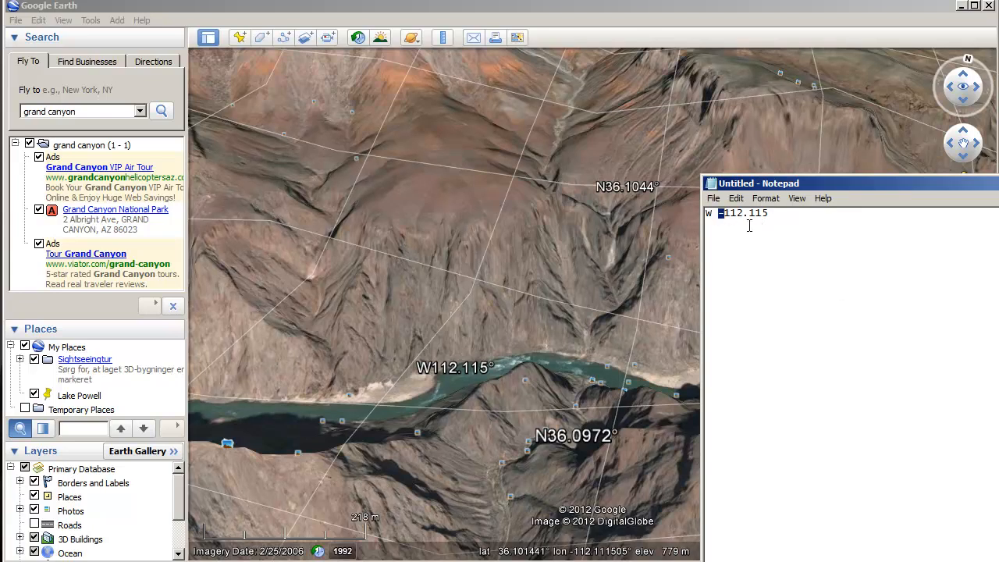
key(Delete)
key(ctrl+a)
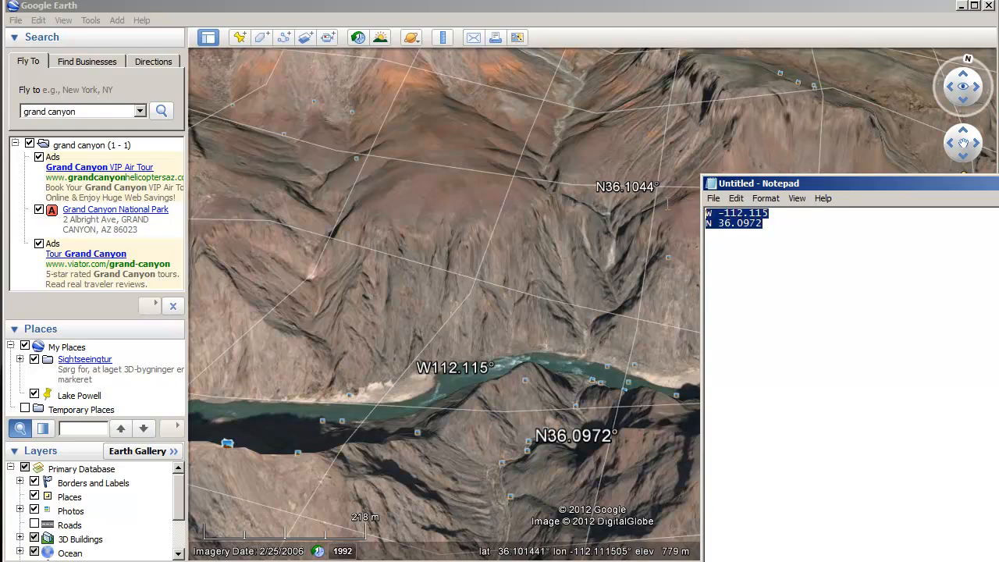
Step: Switch to Chrome and open the Seamless Data Warehouse home page at seamless.usgs.gov
key(alt+Tab)
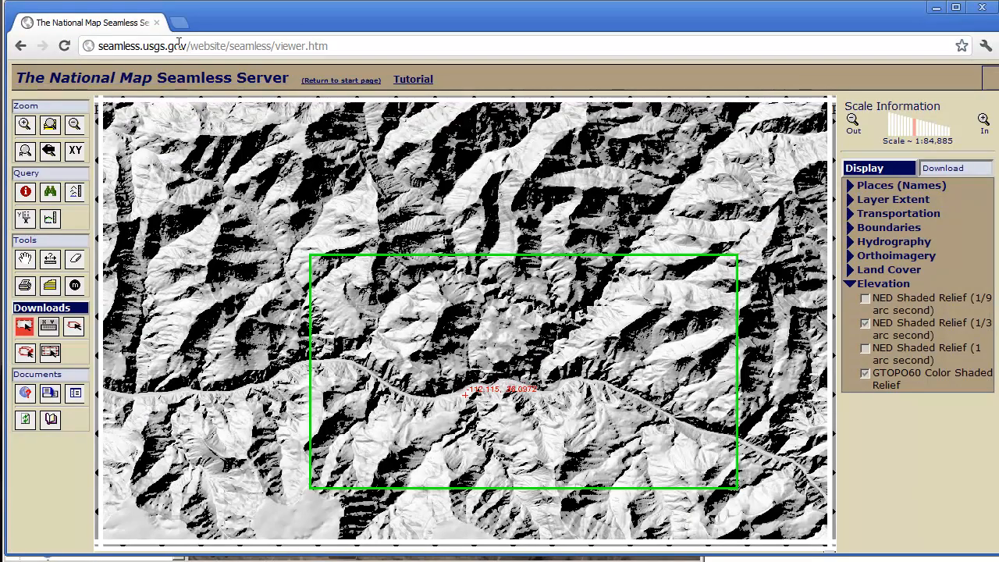
drag(187, 46, 428, 53)
key(BackSpace)
key(Return)
click(219, 47)
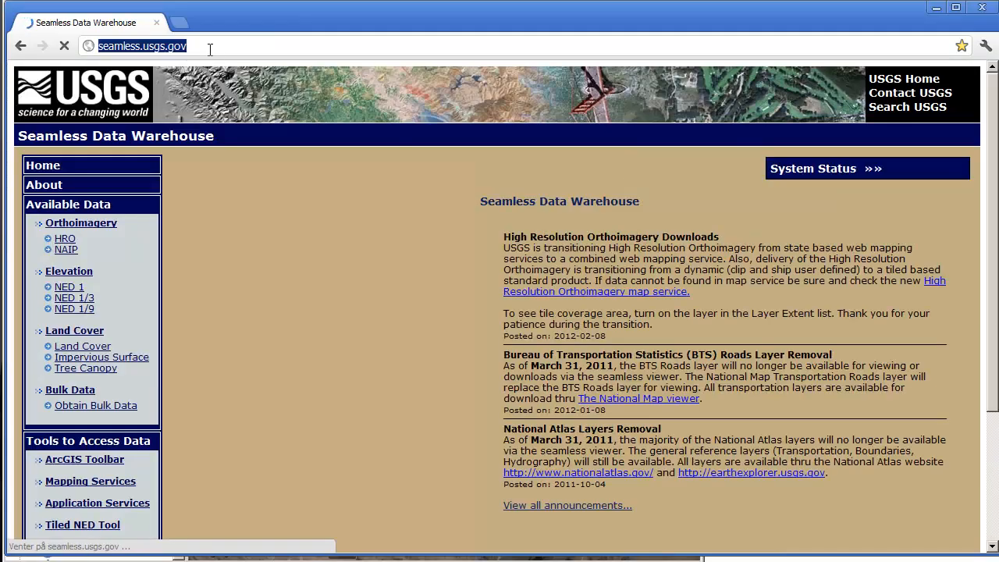
click(152, 46)
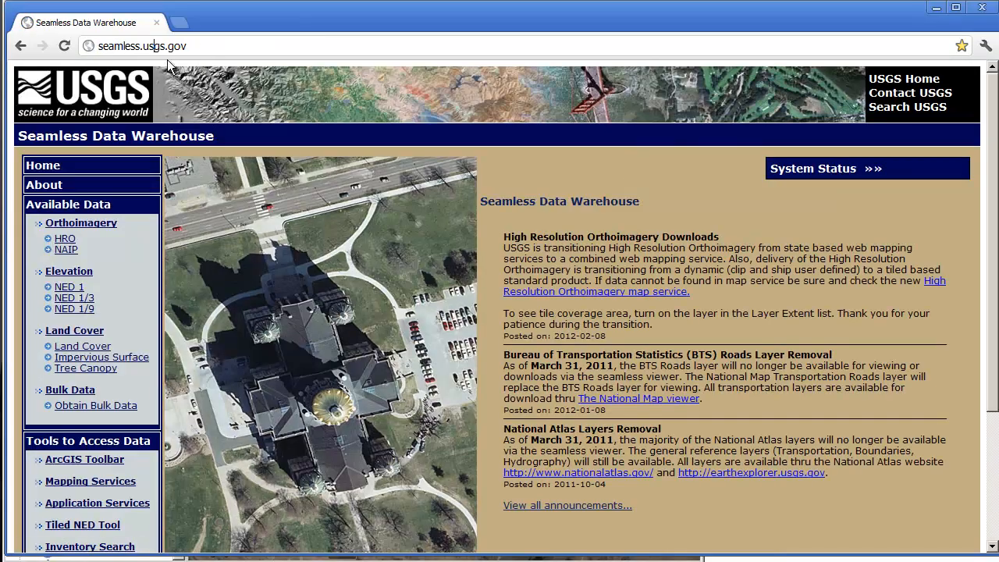
Step: Open the Seamless Viewer from the Seamless Data Warehouse site
scroll(452, 161, down, 3)
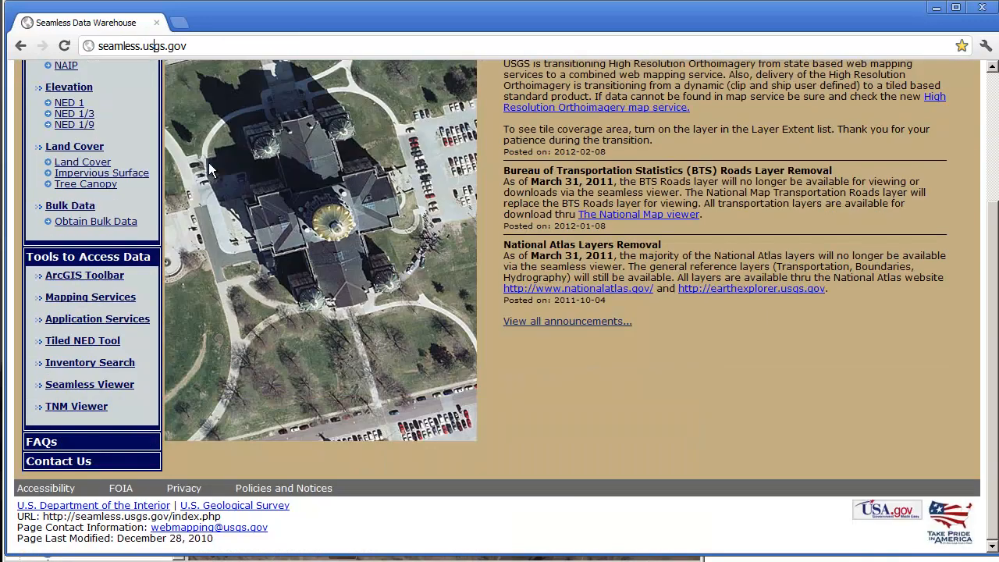
click(72, 387)
click(609, 321)
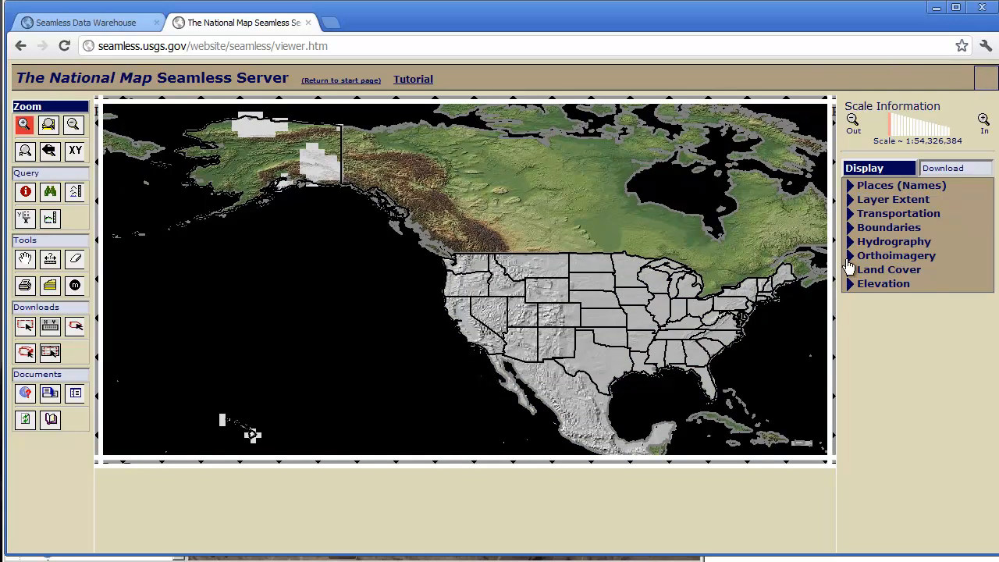
Step: Among the elevation layers, hide NED Shaded Relief (1 arc second) and show NED Shaded Relief (1/3 arc second)
click(850, 284)
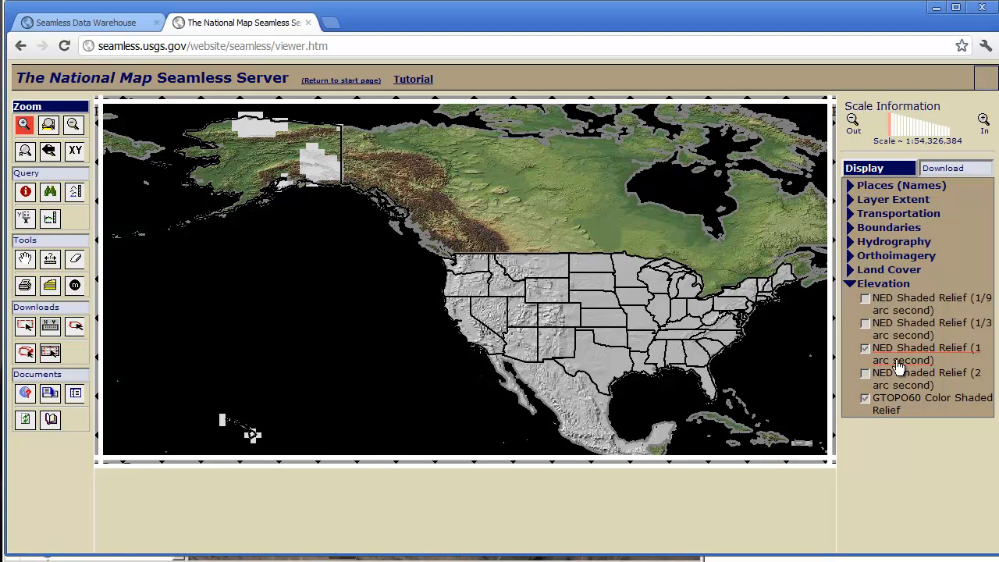
click(865, 350)
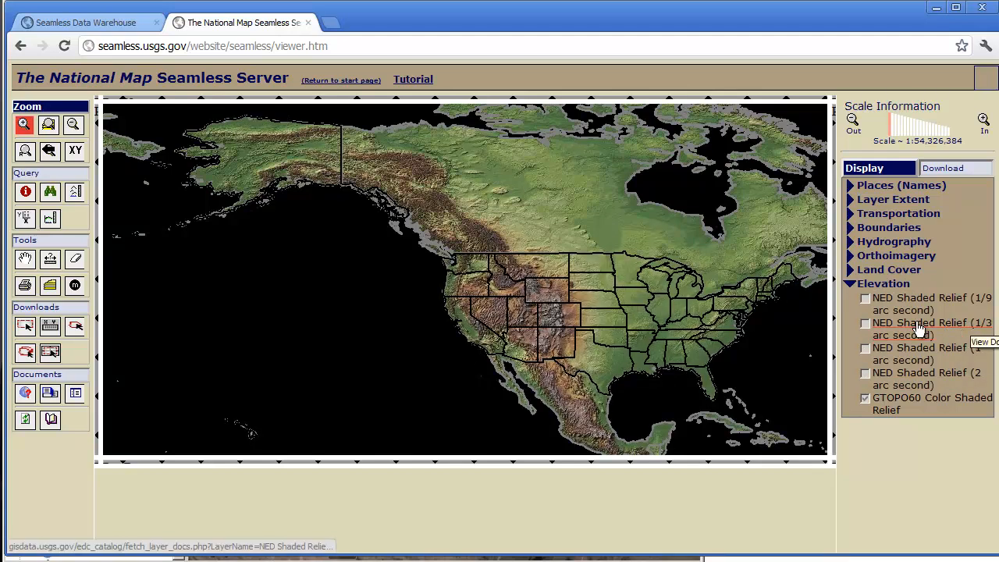
click(865, 323)
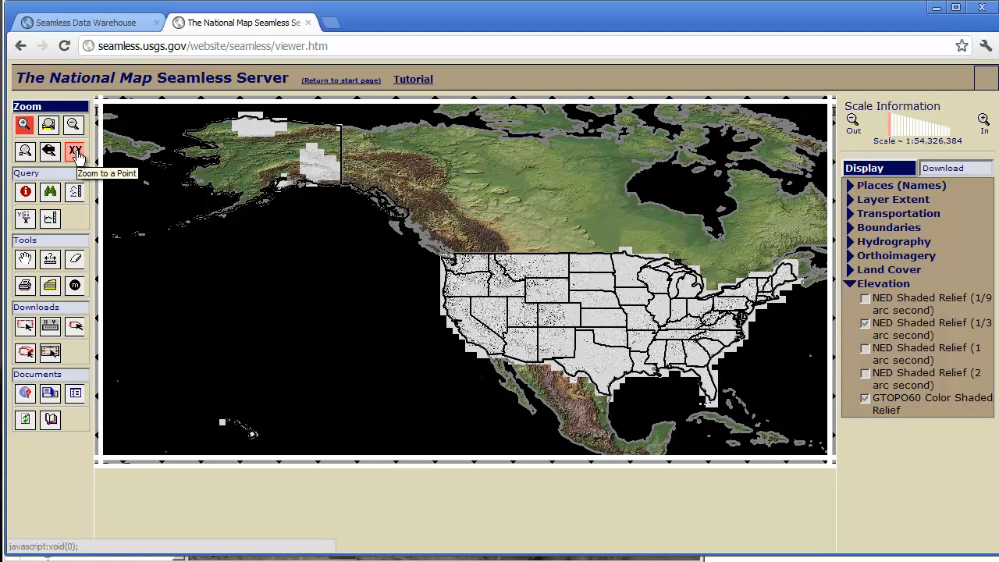
Step: Start zooming the map to a point and set its longitude to -112.115 from the Notepad notes
click(70, 154)
click(468, 282)
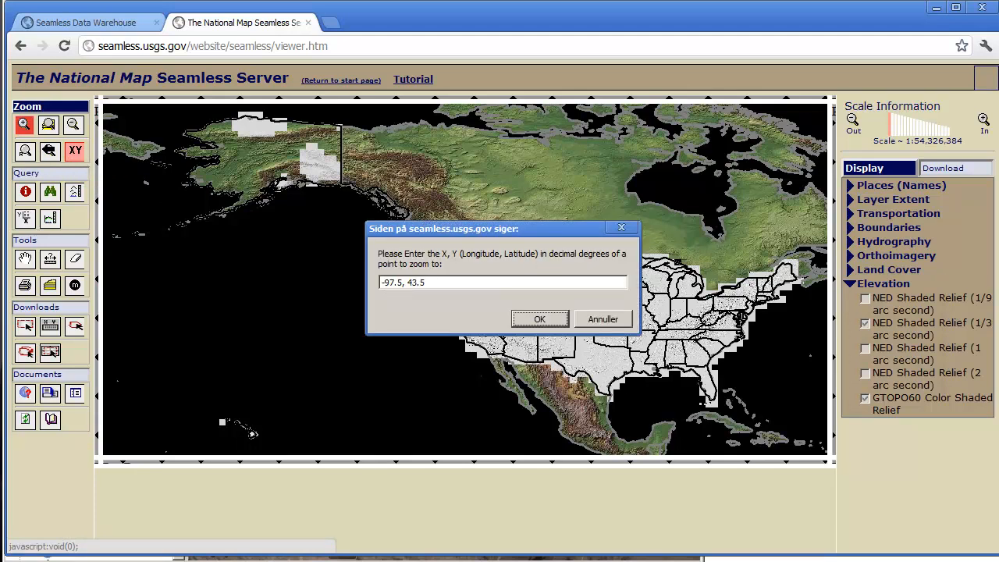
click(819, 559)
drag(770, 213, 724, 213)
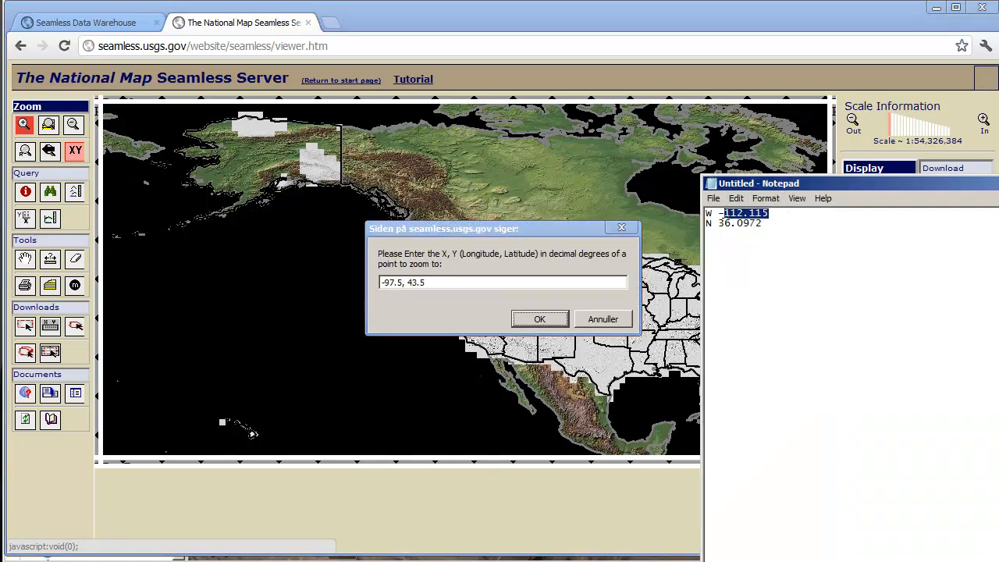
click(428, 281)
drag(403, 283, 281, 273)
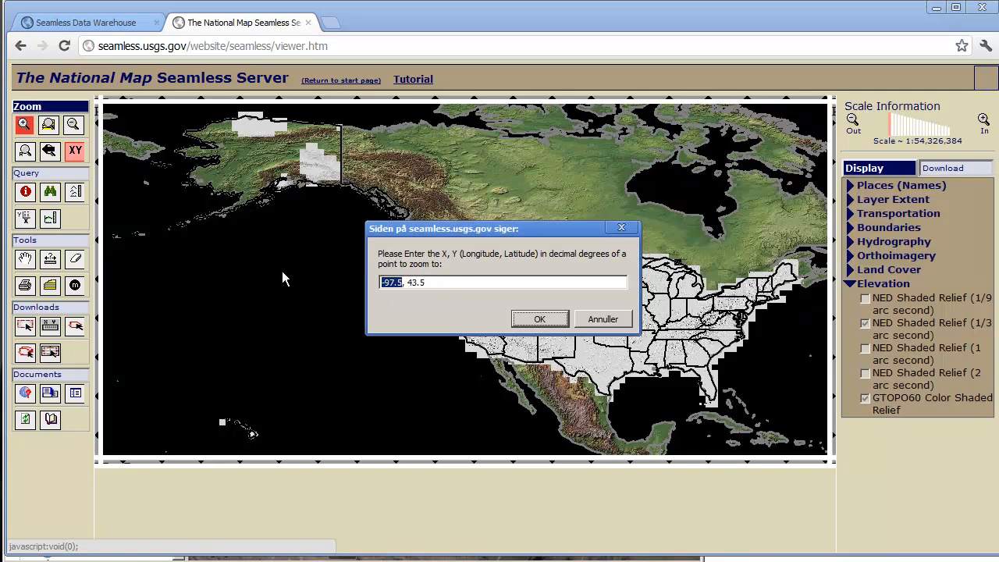
text(-112.115)
Step: Set the point's latitude to 36.0972 from the Notepad notes and zoom the map to it
key(alt+Tab)
drag(768, 225, 724, 229)
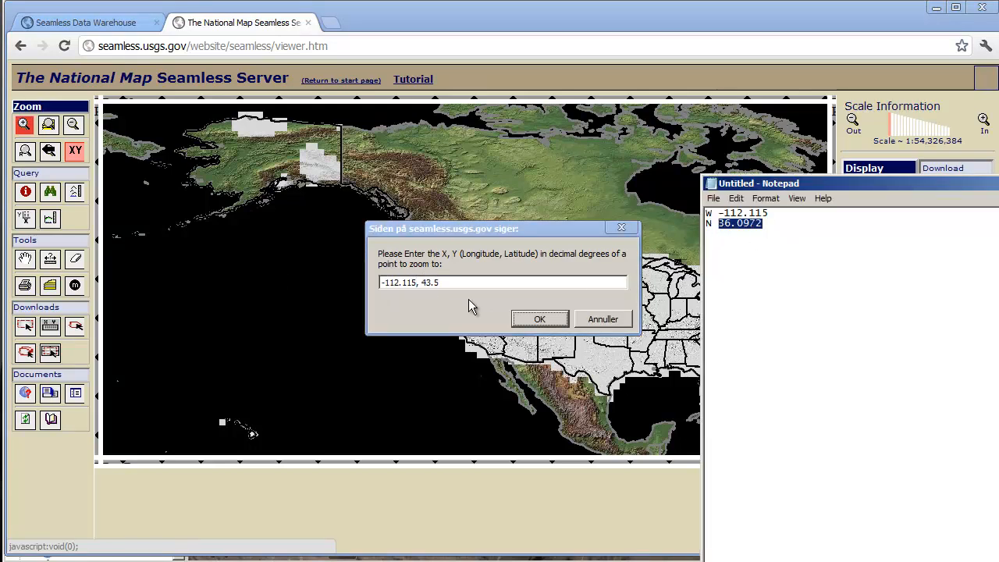
click(433, 286)
double_click(423, 283)
text(36.0972)
click(539, 319)
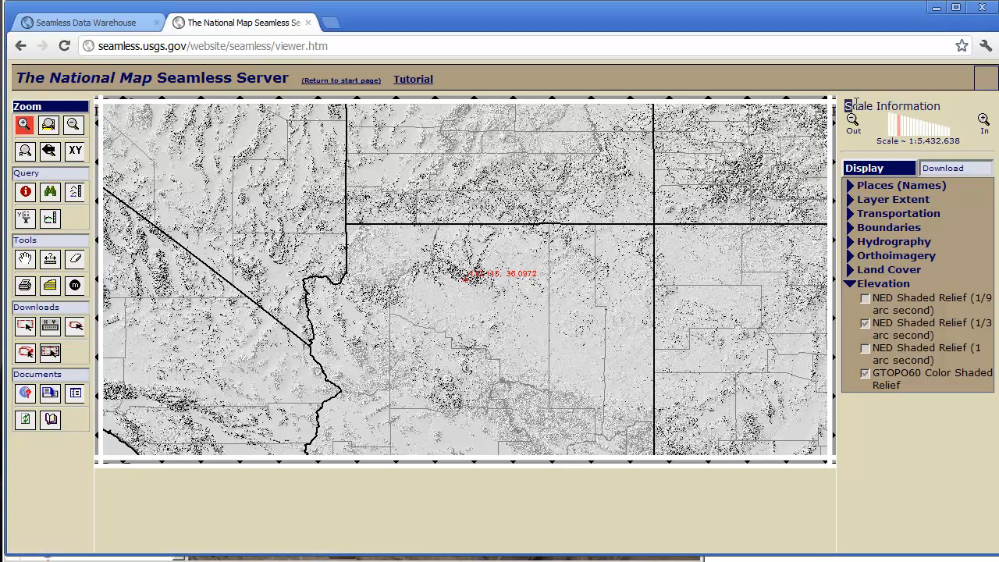
Step: Enlarge the map around the marked point to a scale of about 1:84,885
drag(843, 104, 953, 100)
click(936, 104)
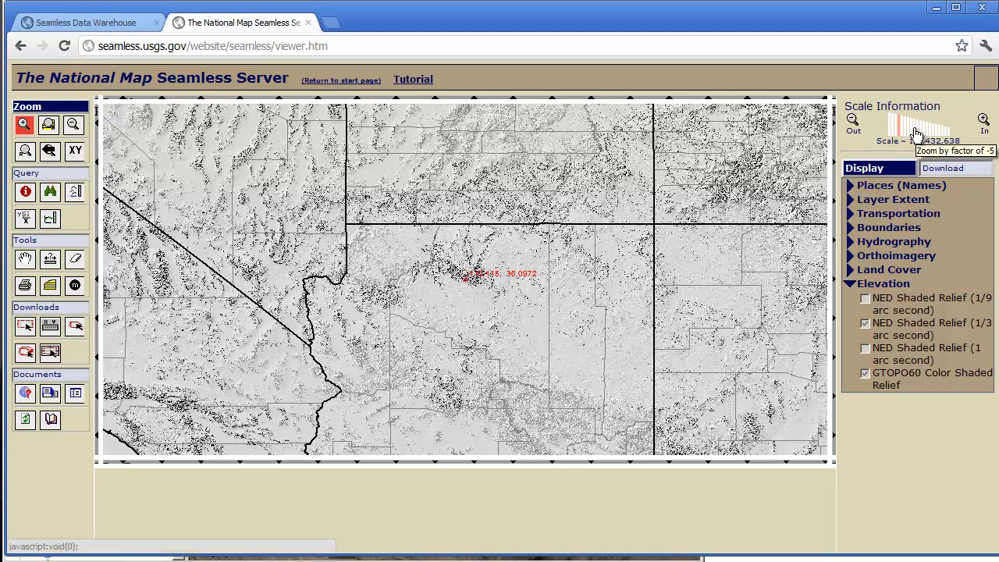
click(918, 134)
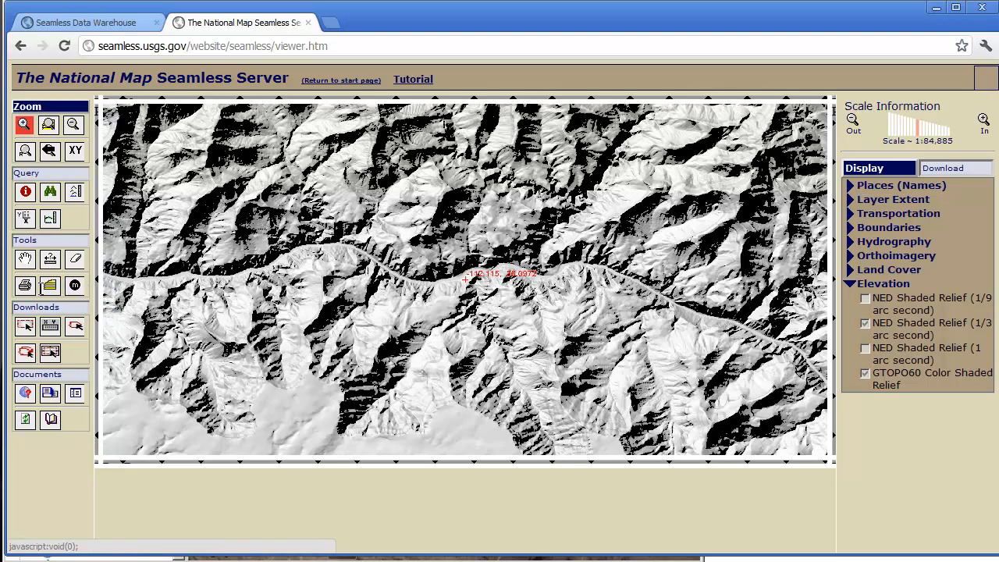
Step: Define a rectangular download area around the marked point, about N 36.127 to S 36.076 and W -112.162 to E -112.044
double_click(54, 309)
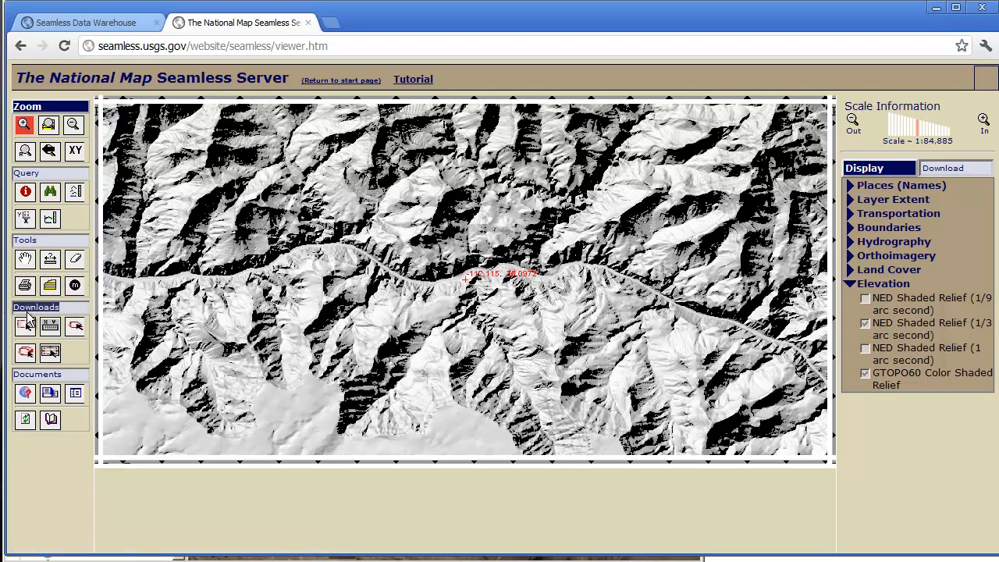
click(24, 329)
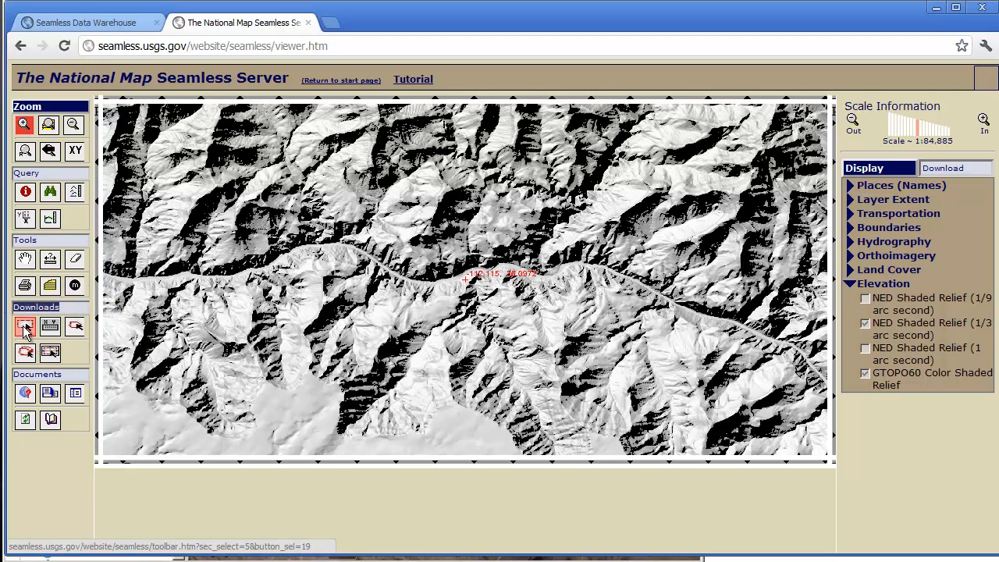
drag(279, 164, 744, 364)
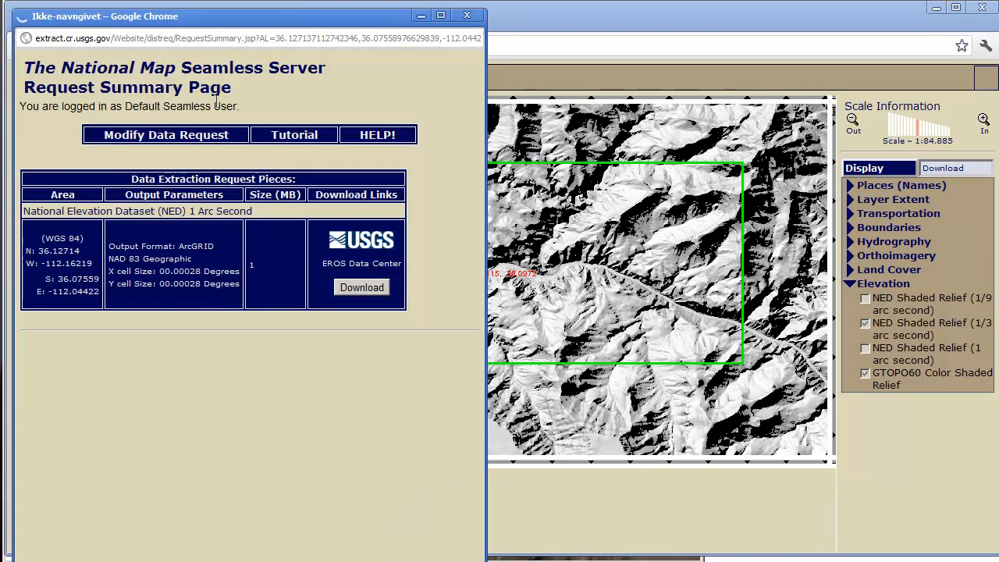
Step: Modify the data request to contain only National Elevation Dataset (NED) 1/3 Arc Second in GeoTIFF format, and save the changes
drag(287, 18, 536, 71)
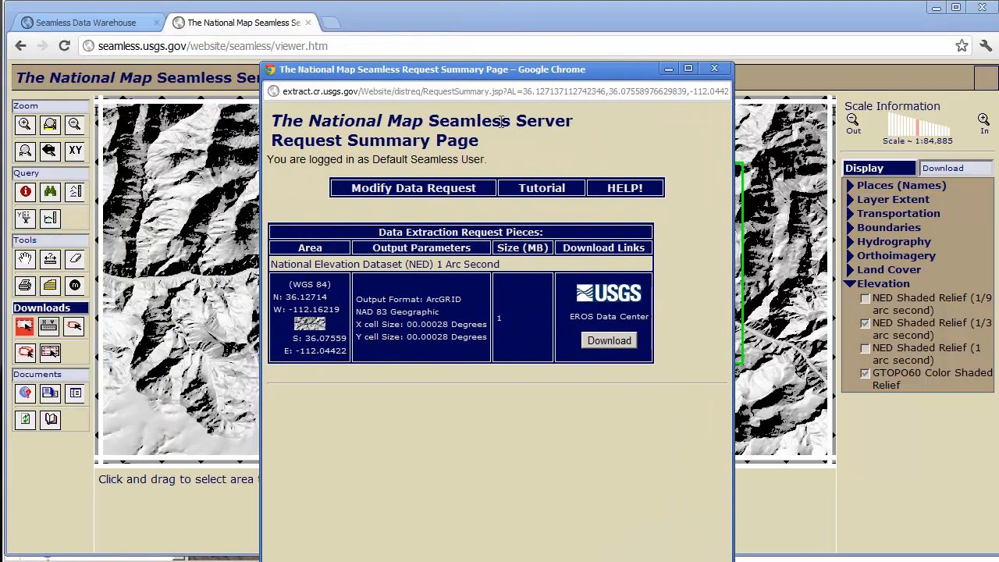
click(408, 190)
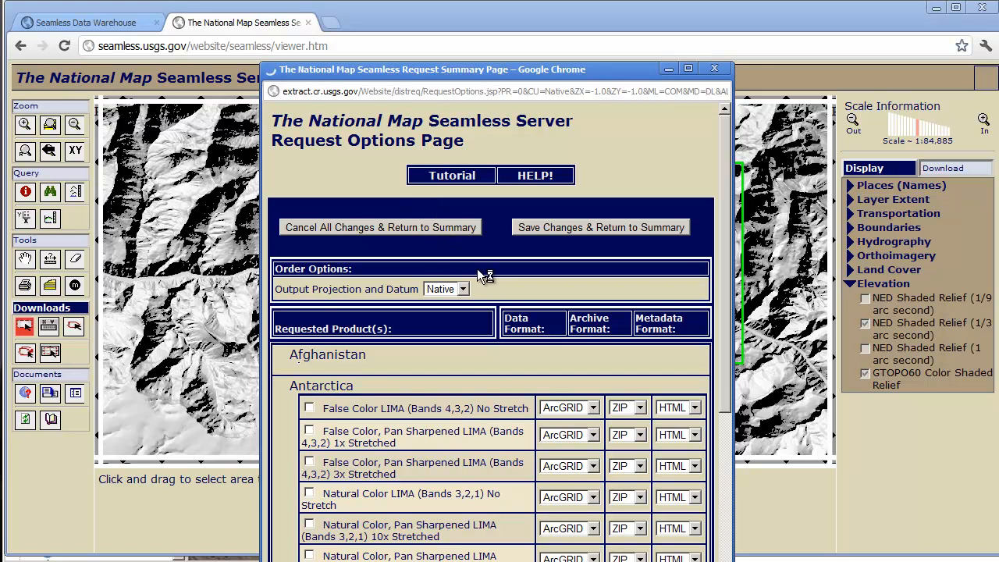
scroll(435, 383, down, 4)
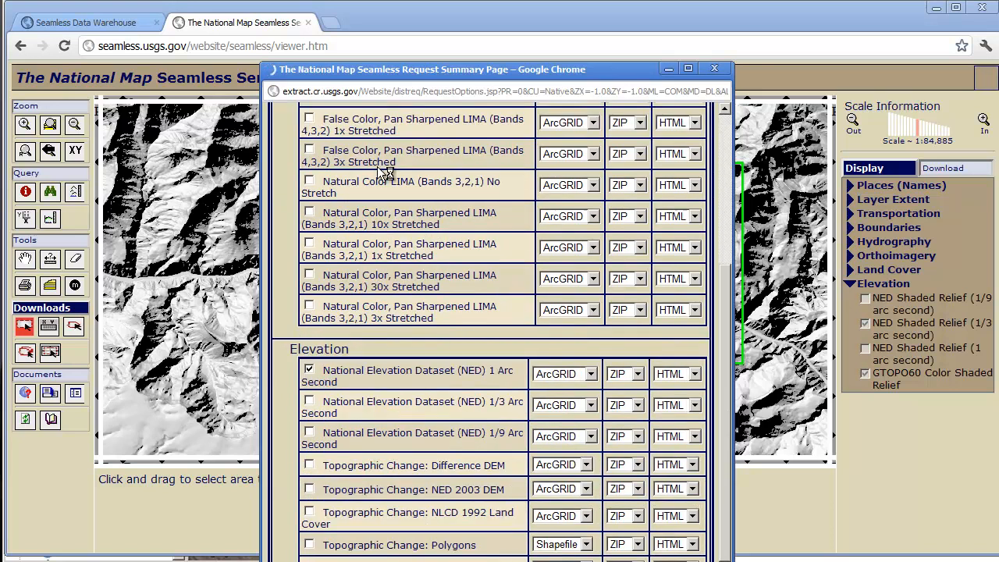
drag(354, 348, 341, 313)
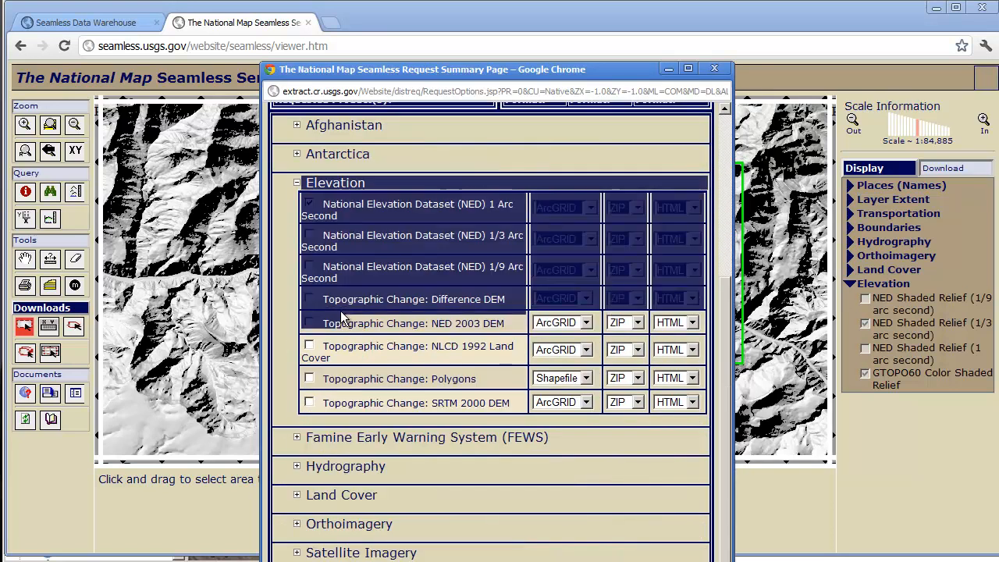
click(421, 160)
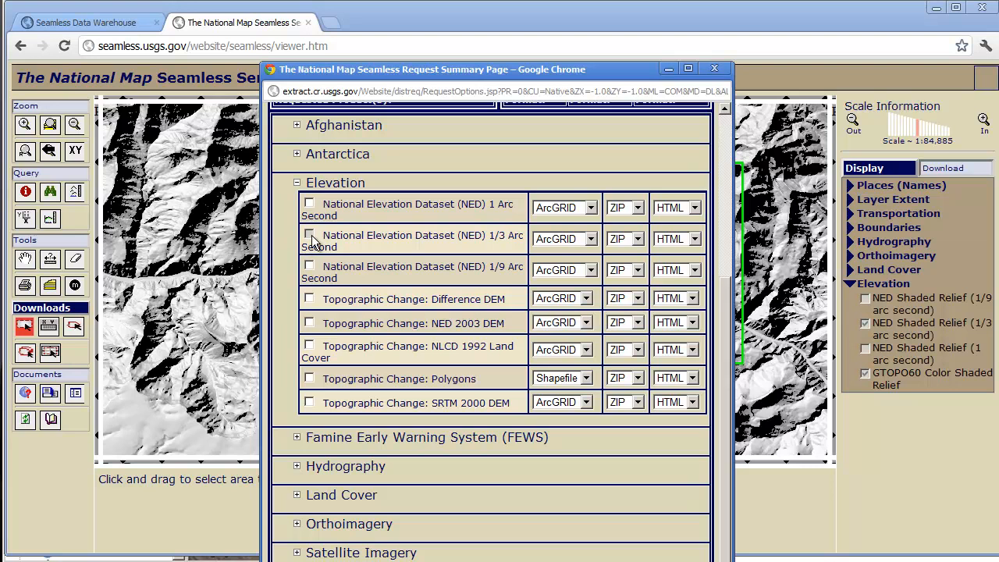
click(575, 240)
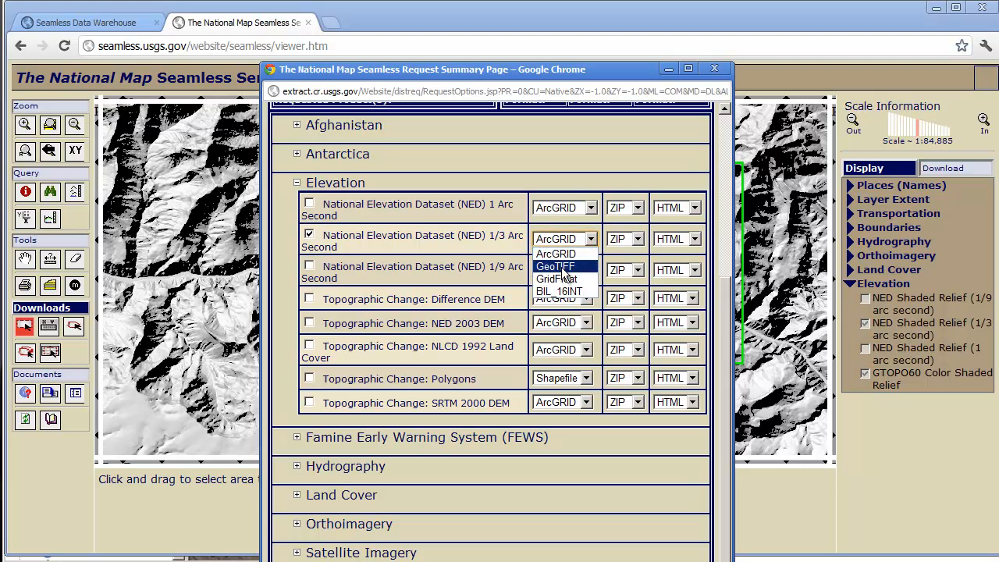
click(556, 268)
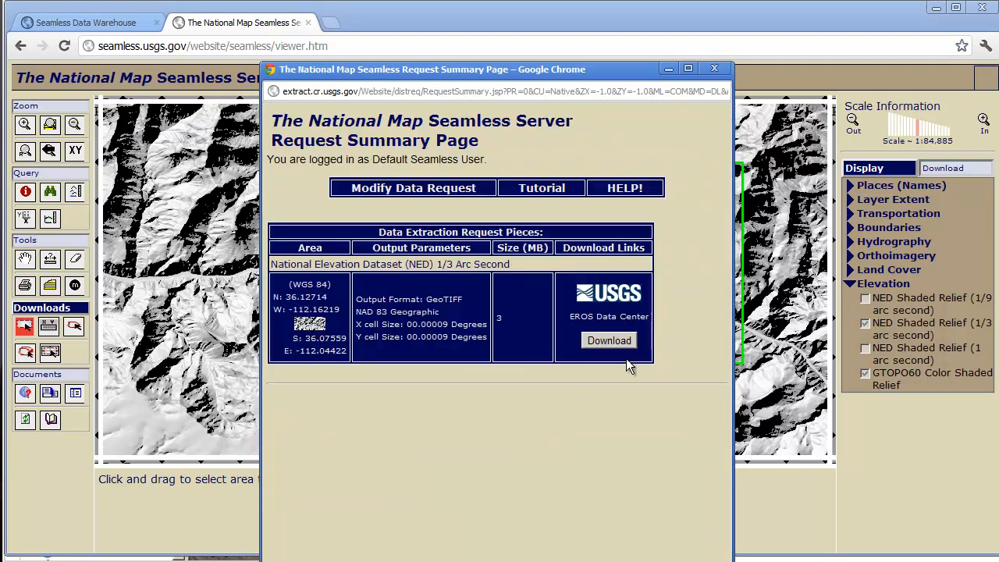
Step: Request the download of the NED 1/3 Arc Second data and close the Request Summary page
click(618, 346)
click(562, 503)
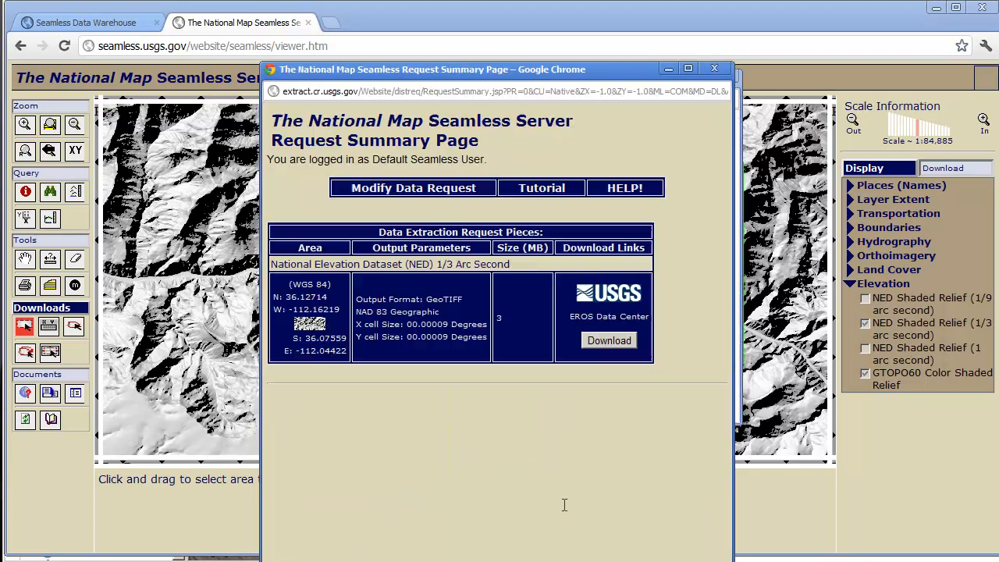
click(719, 68)
Step: Create a new folder on the desktop
right_click(0, 123)
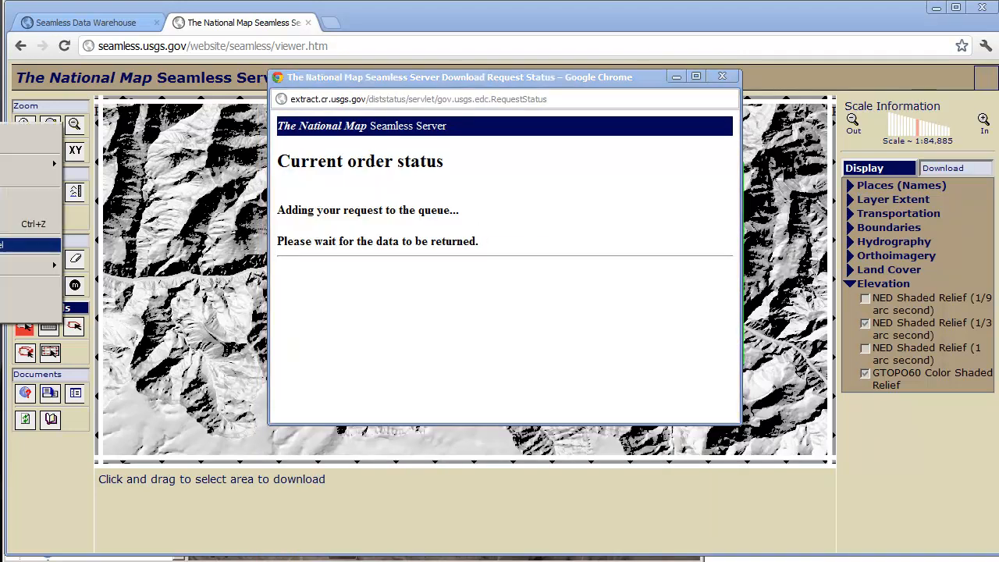
mouse_move(3, 266)
click(117, 272)
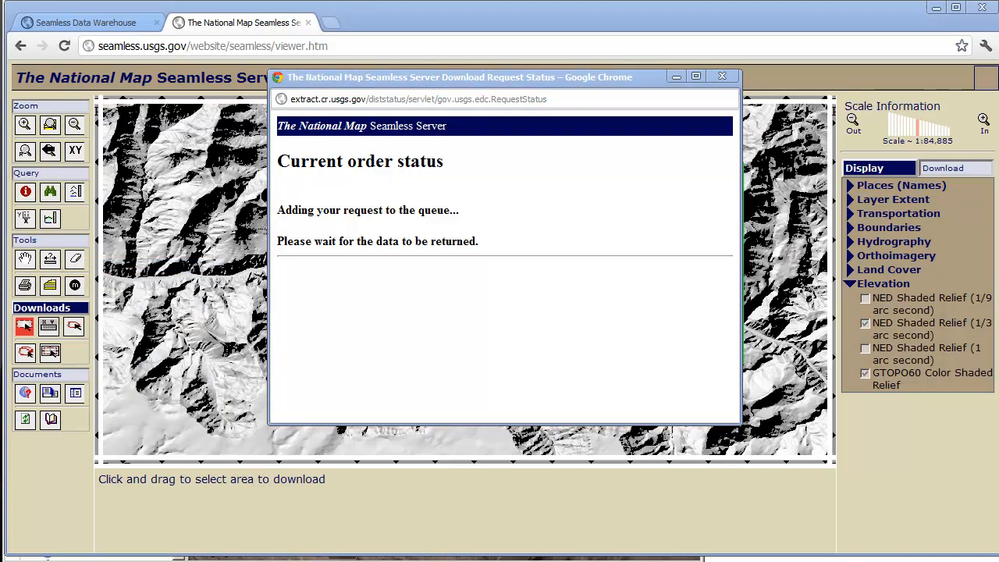
key(Return)
key(Escape)
click(22, 249)
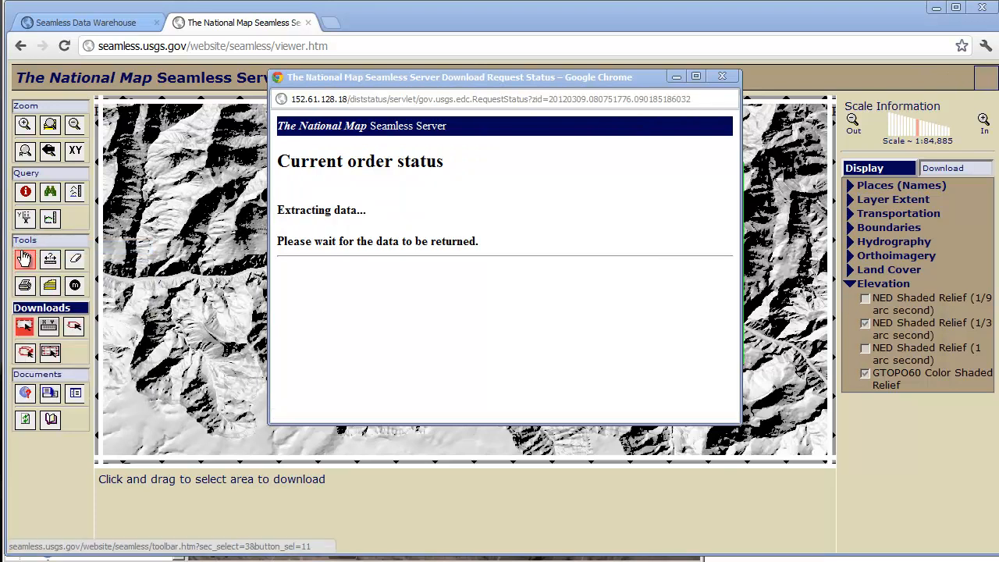
Step: Create a folder named Terrain inside the project2 folder
key(alt+Tab)
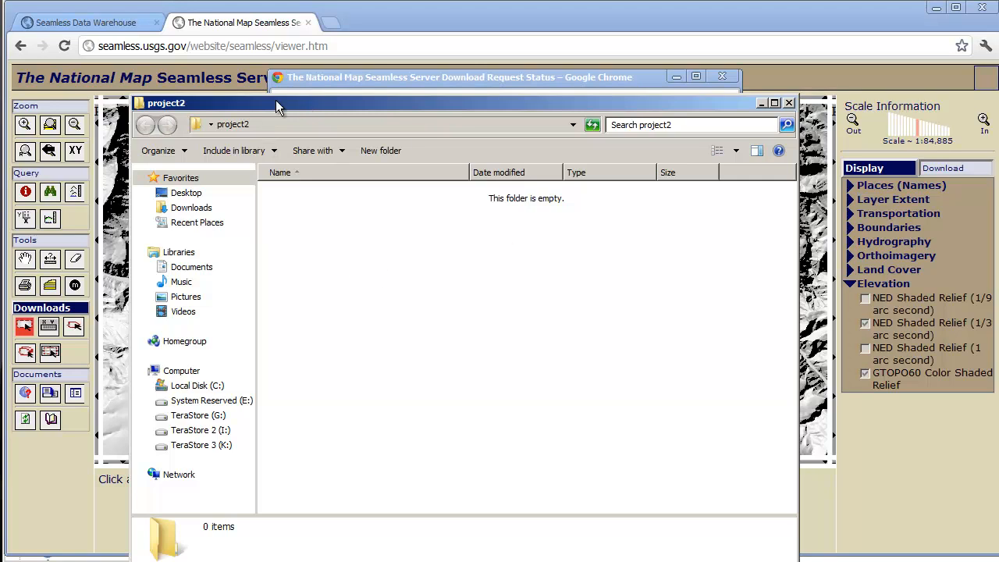
right_click(377, 263)
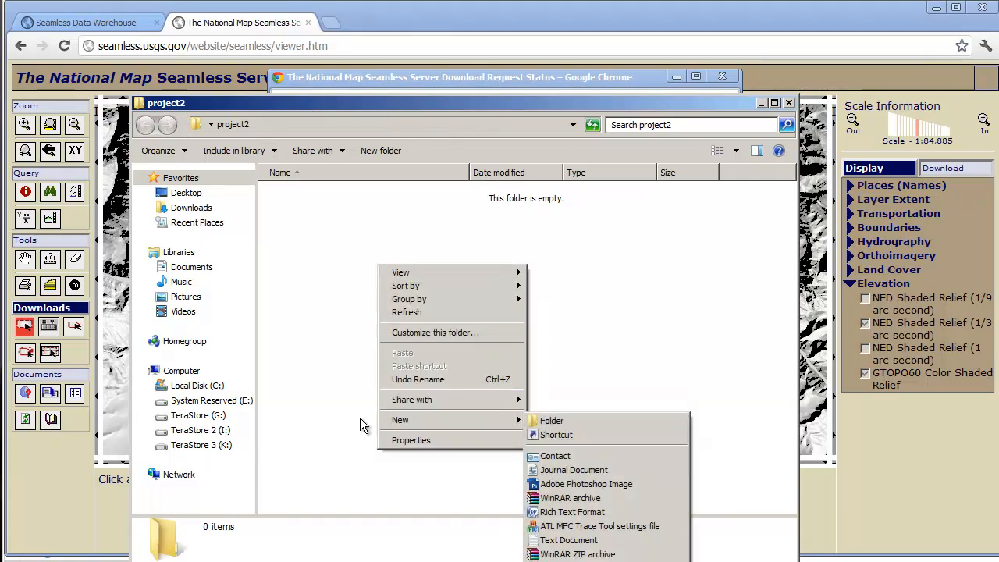
mouse_move(430, 419)
click(570, 419)
text(Terrain)
key(Return)
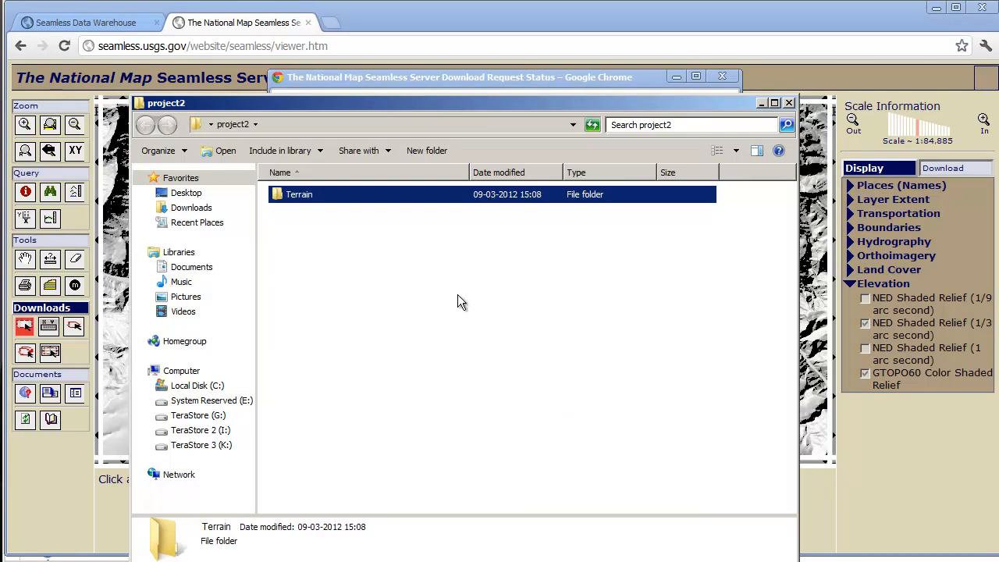
Step: Create a new text document inside the Terrain folder
key(Return)
right_click(338, 250)
mouse_move(452, 405)
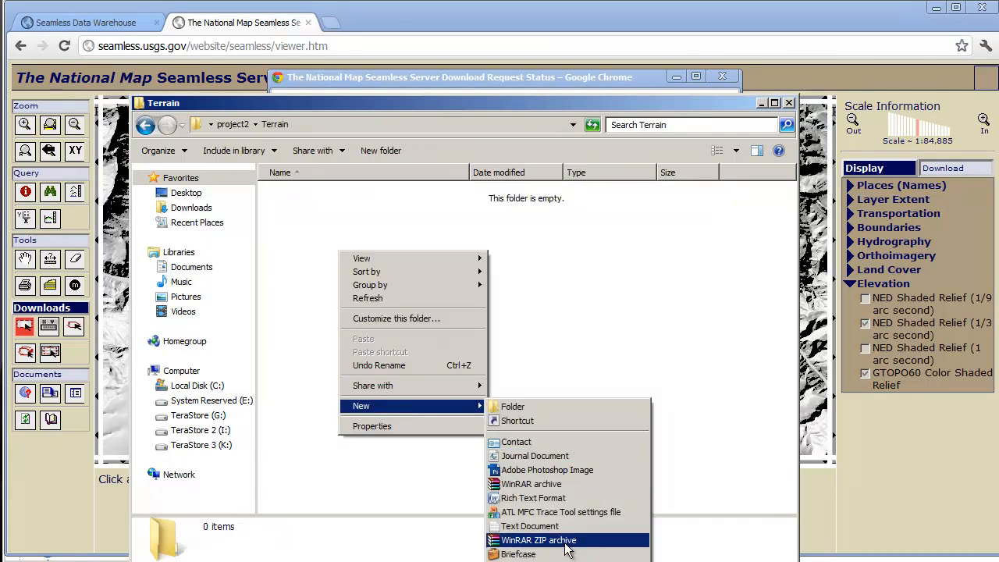
click(530, 526)
Step: Copy the coordinates W -112.115 and N 36.0972 from the untitled Notepad note into the new text document, and save it
key(alt+Tab)
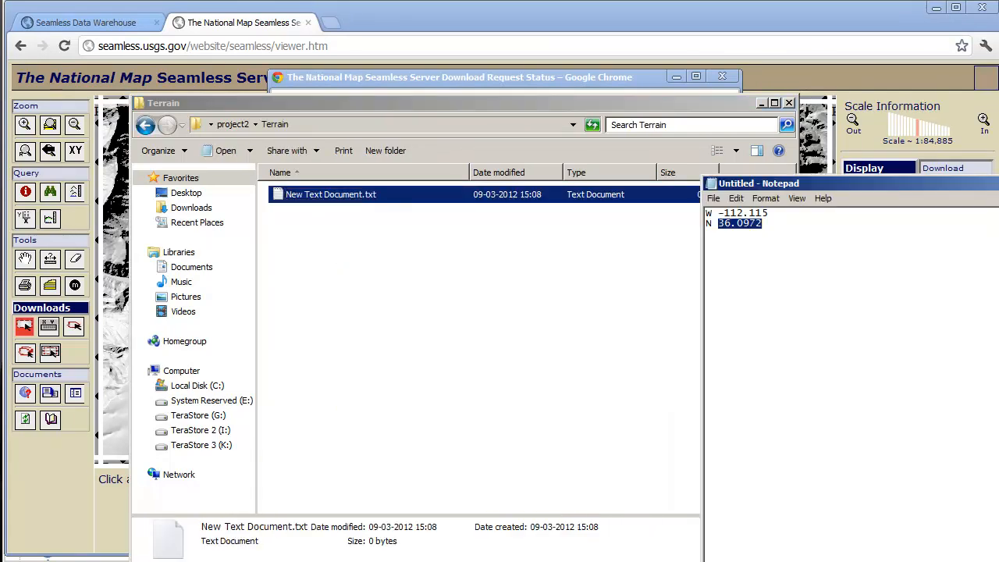
drag(793, 222, 683, 212)
key(ctrl+c)
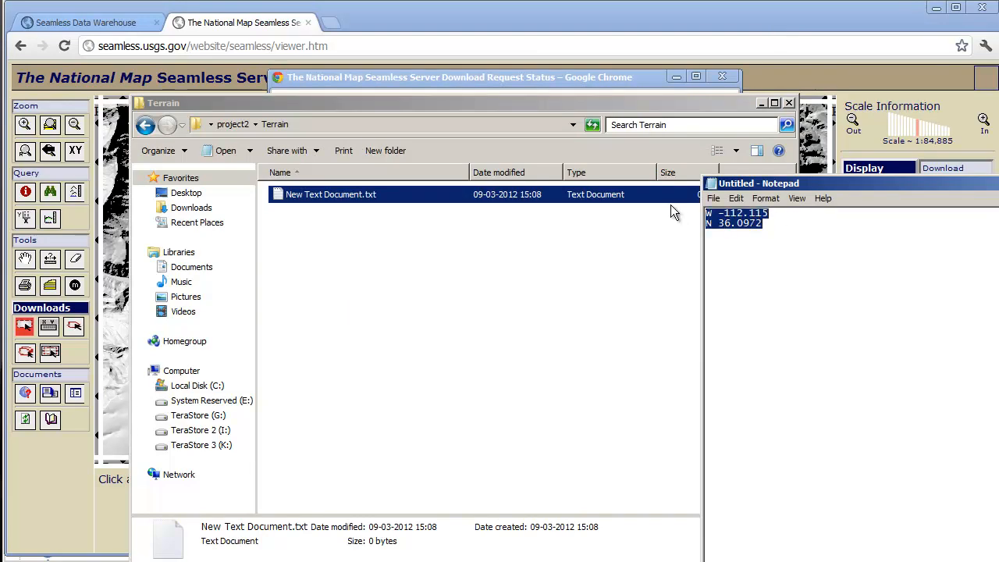
double_click(306, 194)
key(ctrl+v)
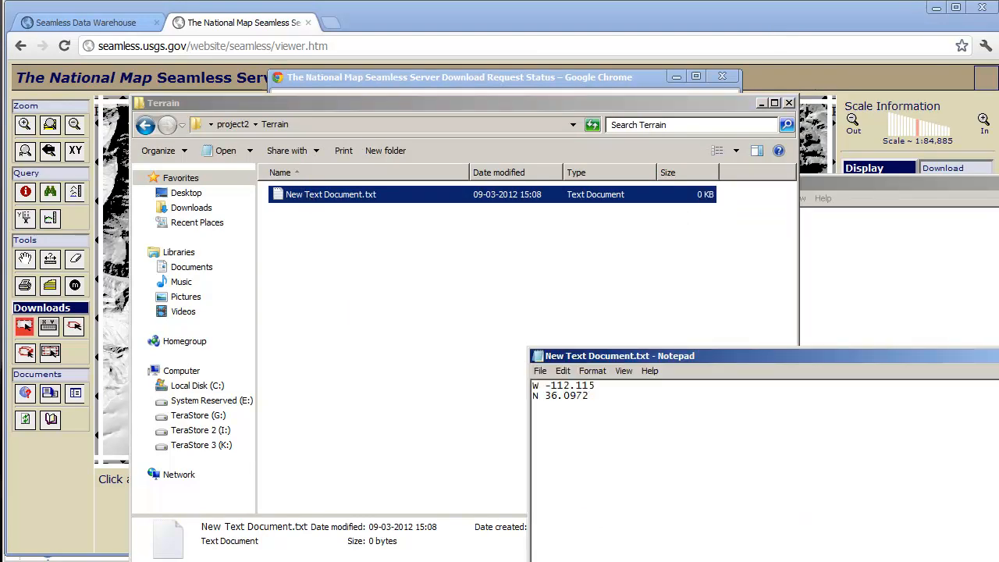
key(ctrl+s)
key(alt+F4)
Step: Close the untitled note without saving it and go back to the project2 folder
drag(998, 184, 898, 239)
key(alt+F4)
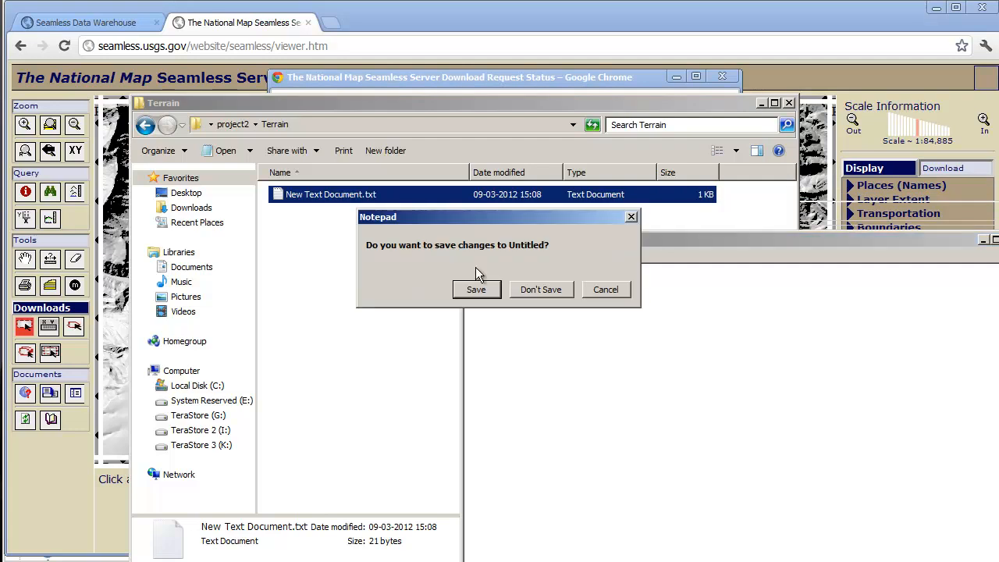
click(541, 289)
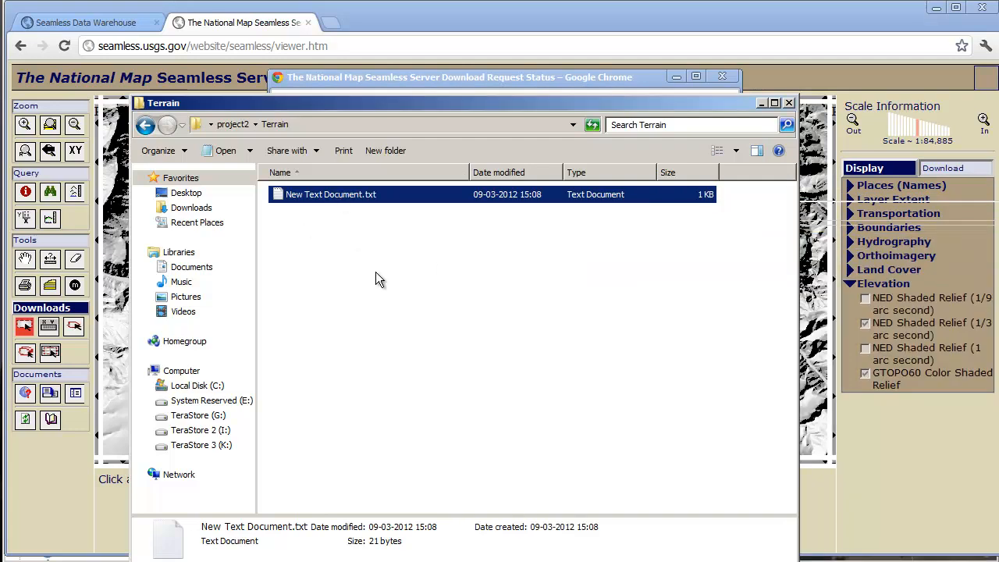
key(BackSpace)
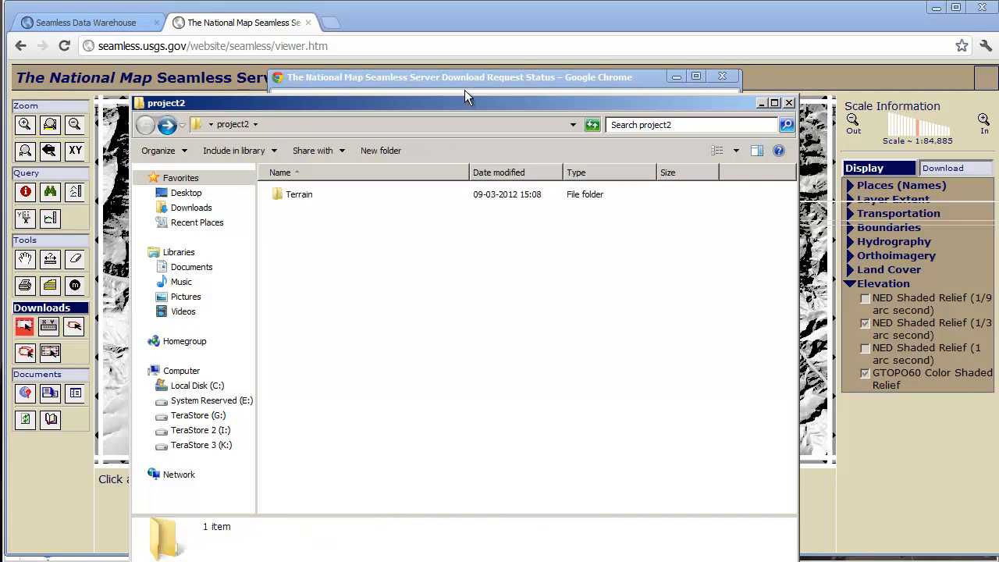
Step: Open the downloaded 32408695.zip archive, close the download request status window, and place the archive window beside the project2 folder
click(464, 83)
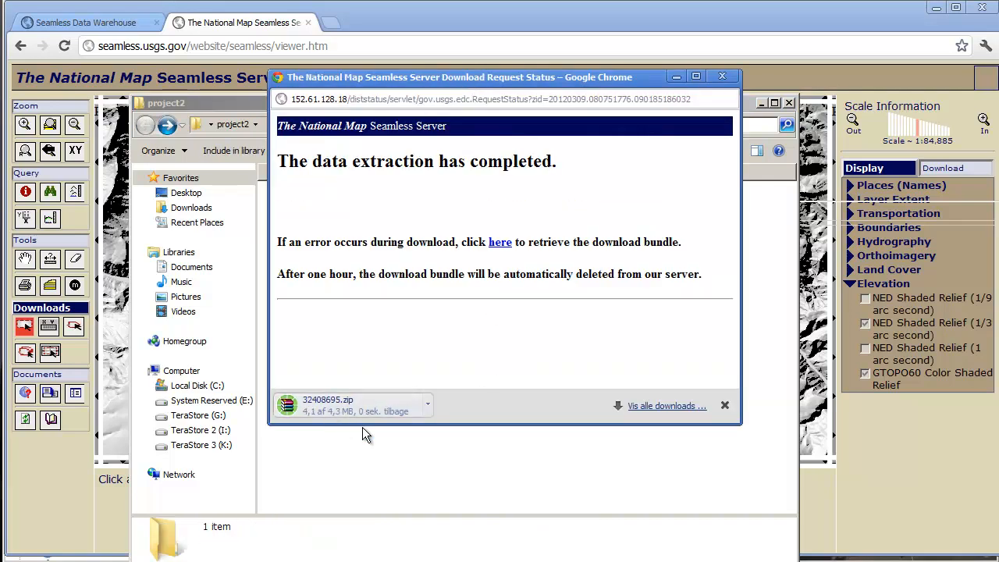
drag(464, 78, 719, 88)
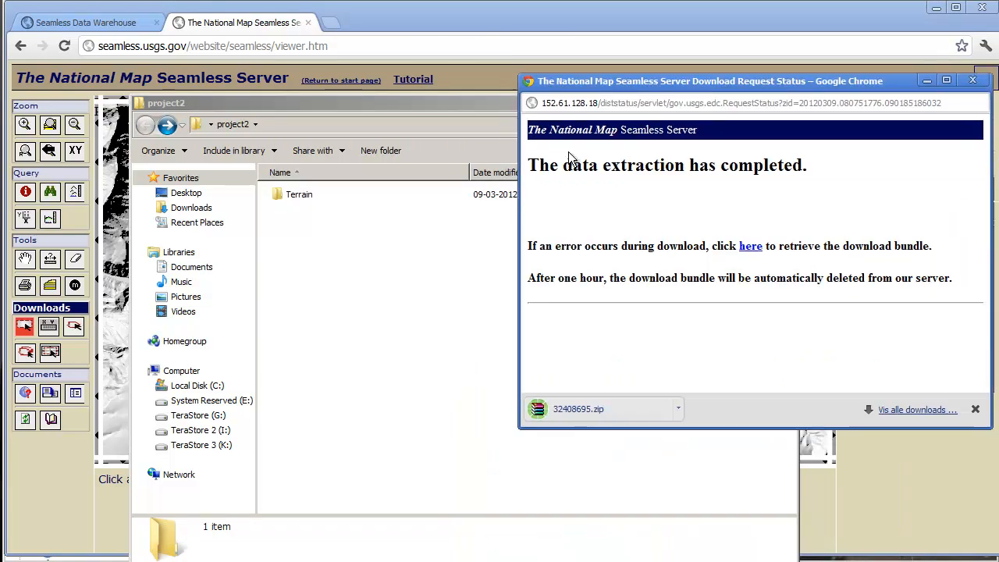
click(574, 409)
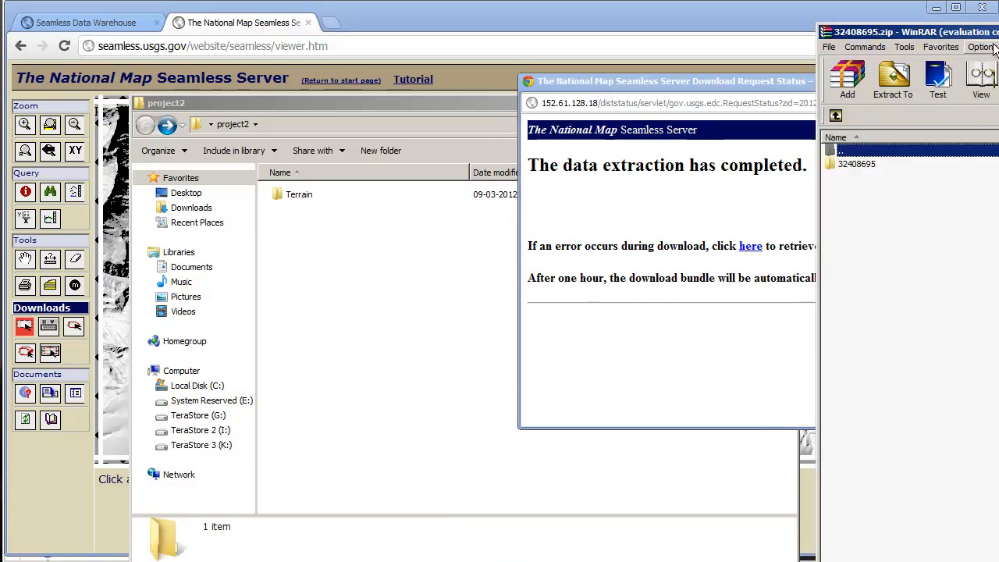
drag(991, 33, 988, 134)
click(977, 80)
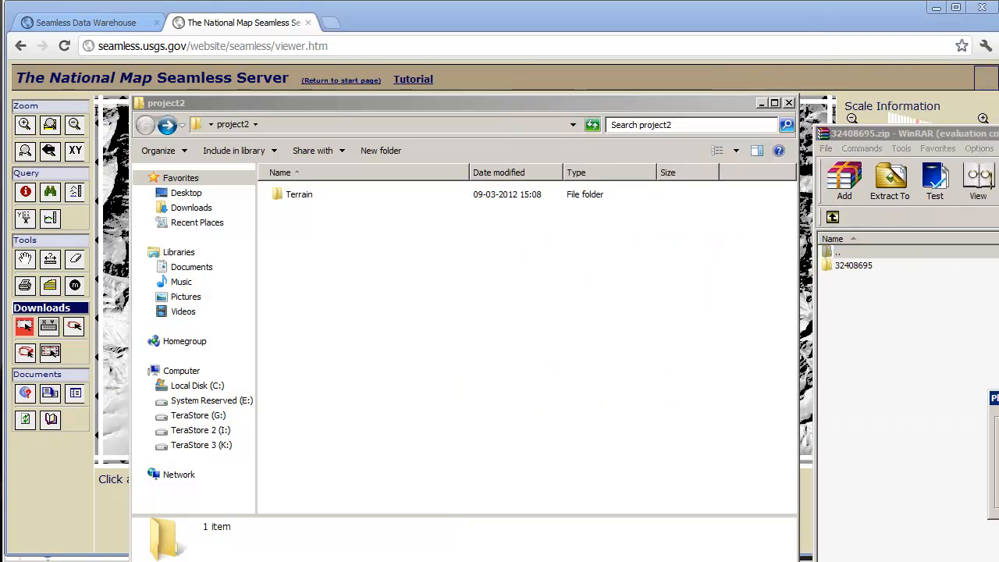
drag(930, 136, 783, 97)
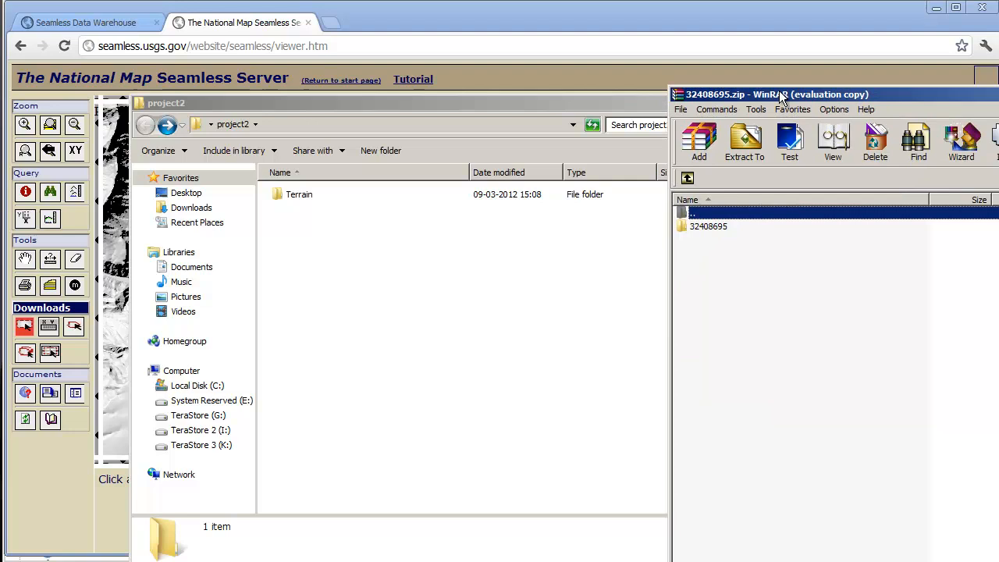
Step: Extract the 32408695 folder from the archive into project2's Terrain folder
click(714, 227)
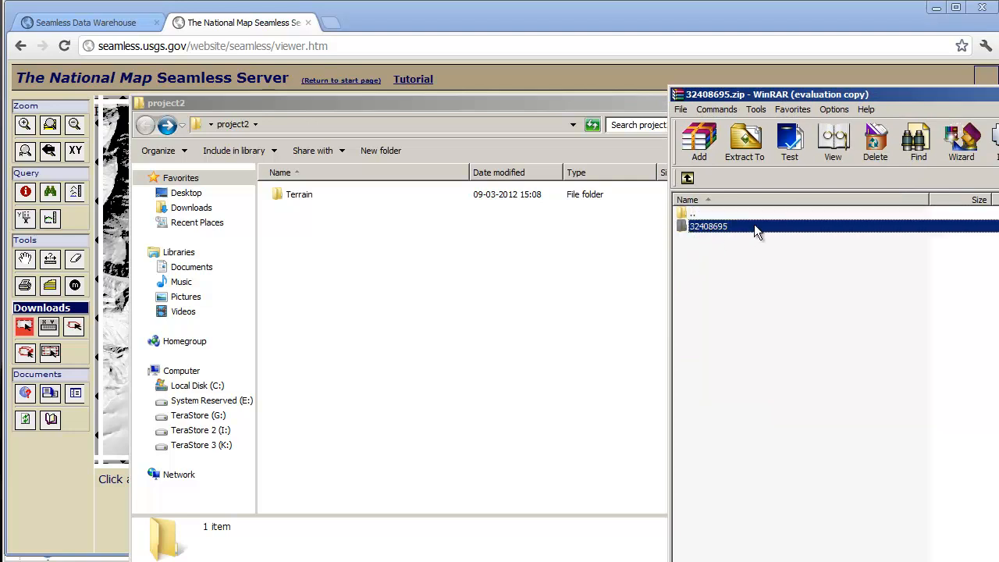
click(295, 200)
double_click(302, 193)
click(871, 323)
click(273, 246)
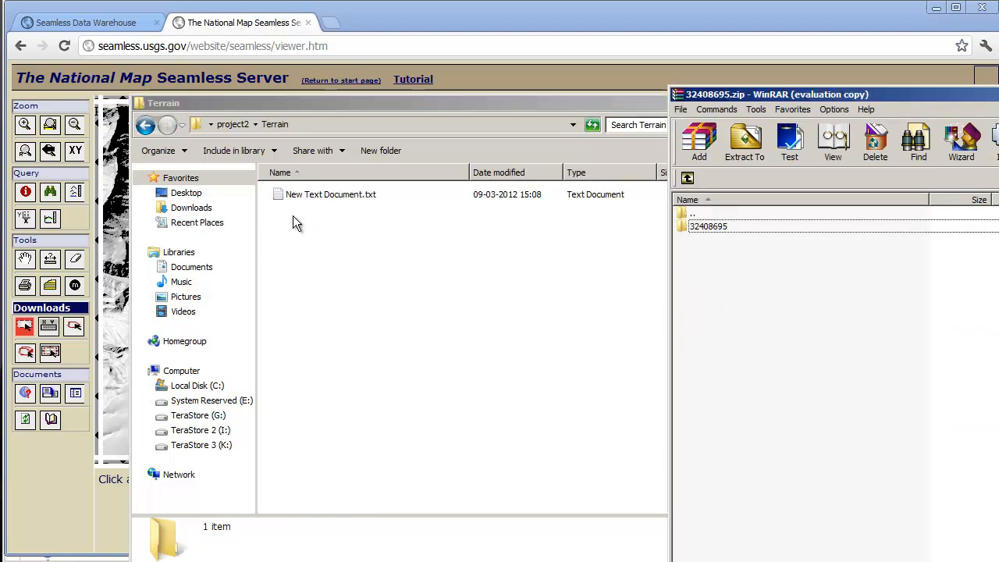
drag(713, 228, 369, 290)
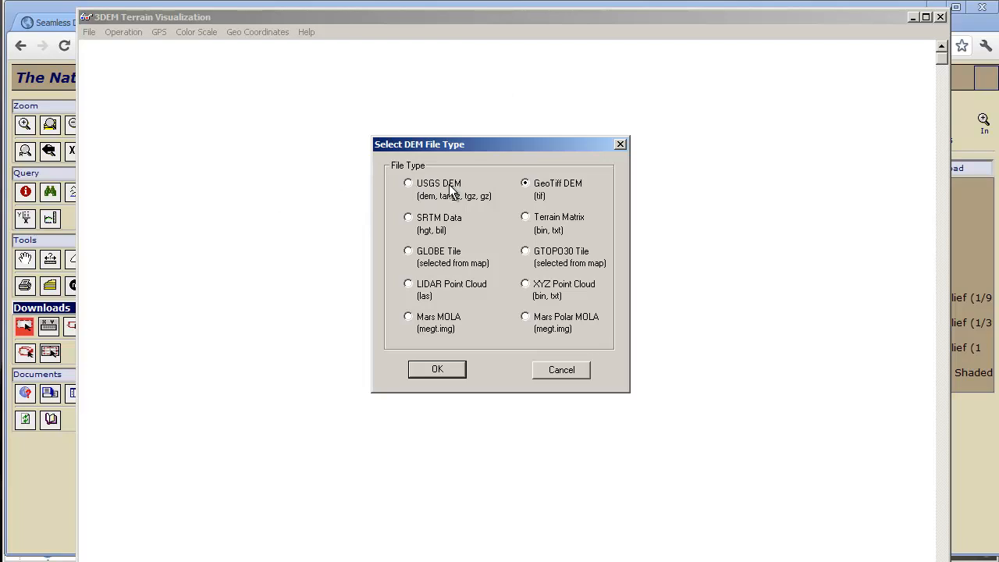
Step: In 3DEM, load 32408695.tif as a GeoTiff DEM from the 32408695 folder in project2's Terrain folder
click(552, 183)
click(437, 370)
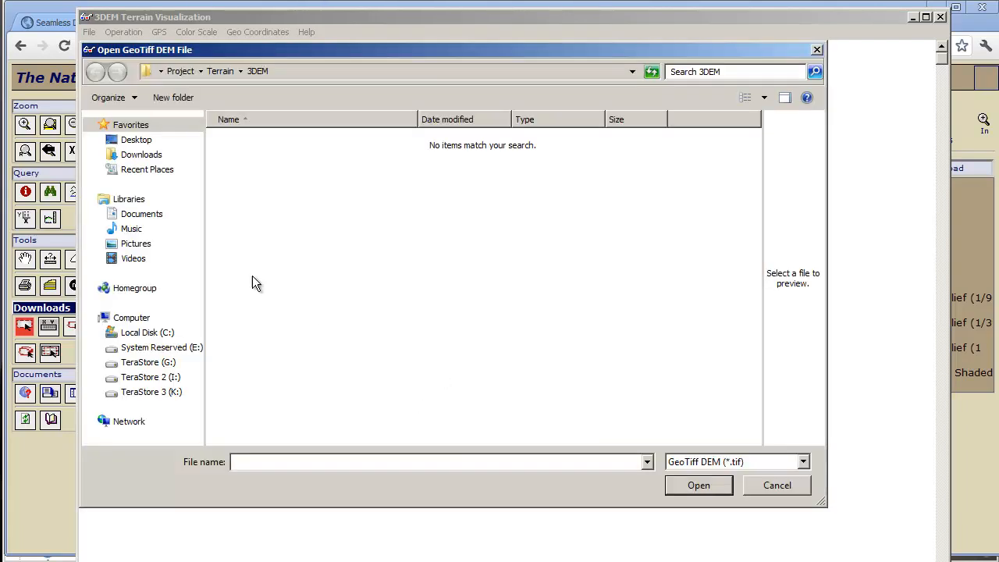
click(138, 140)
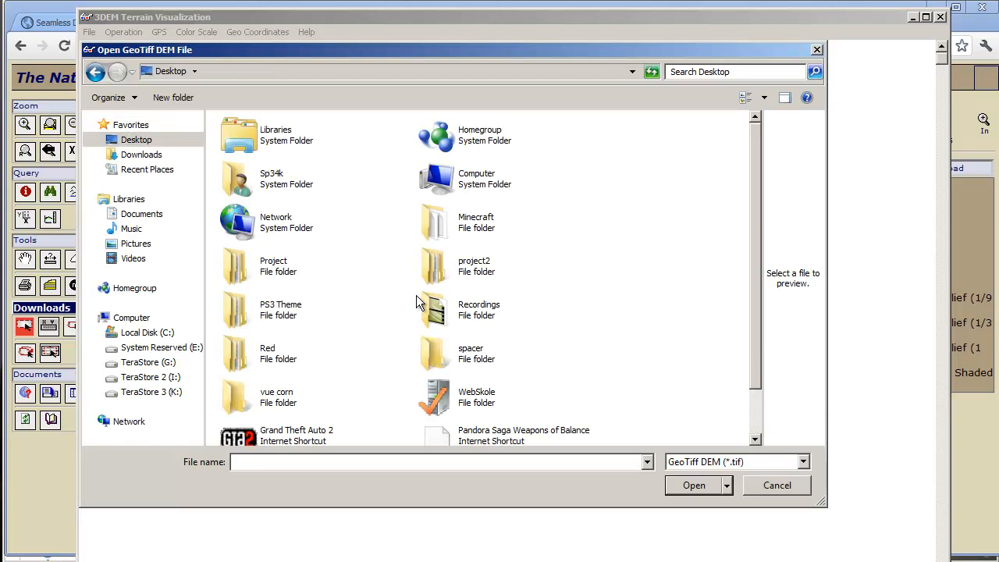
double_click(440, 268)
double_click(243, 147)
click(405, 148)
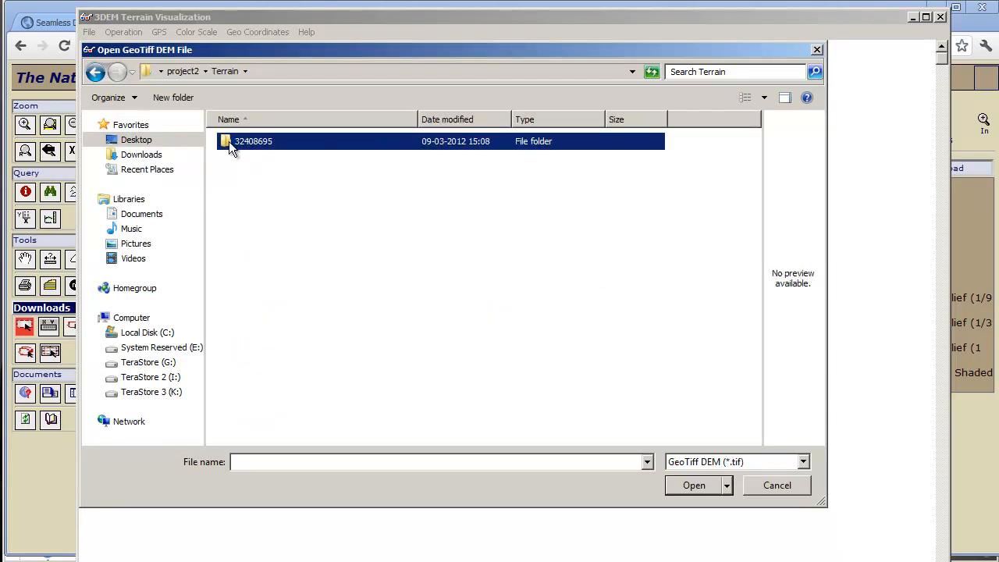
double_click(293, 142)
click(265, 184)
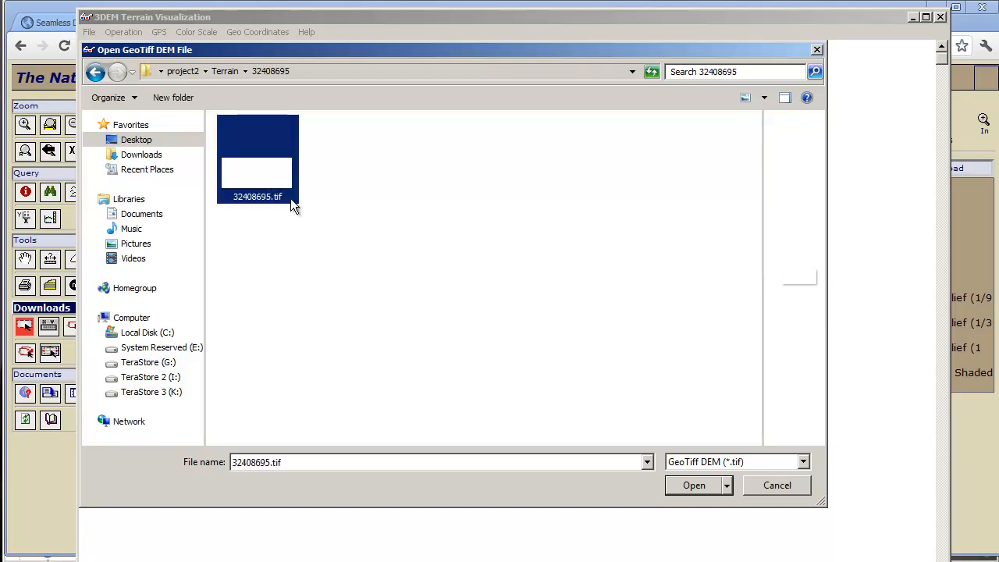
click(723, 484)
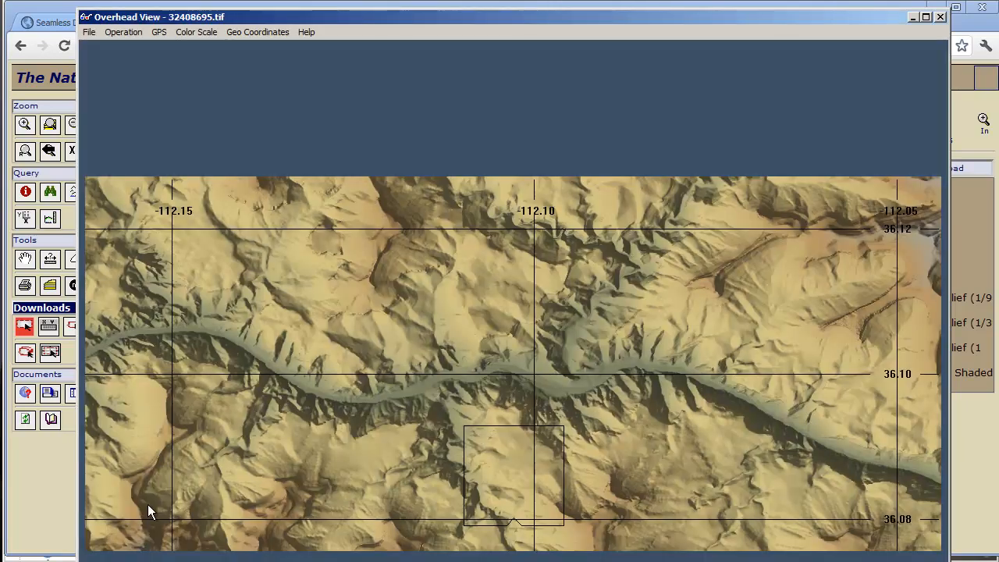
Step: Preview the river bend near -112.10, 36.10 as a 3D scene with the default projection parameters, and close the scene
drag(546, 367, 421, 342)
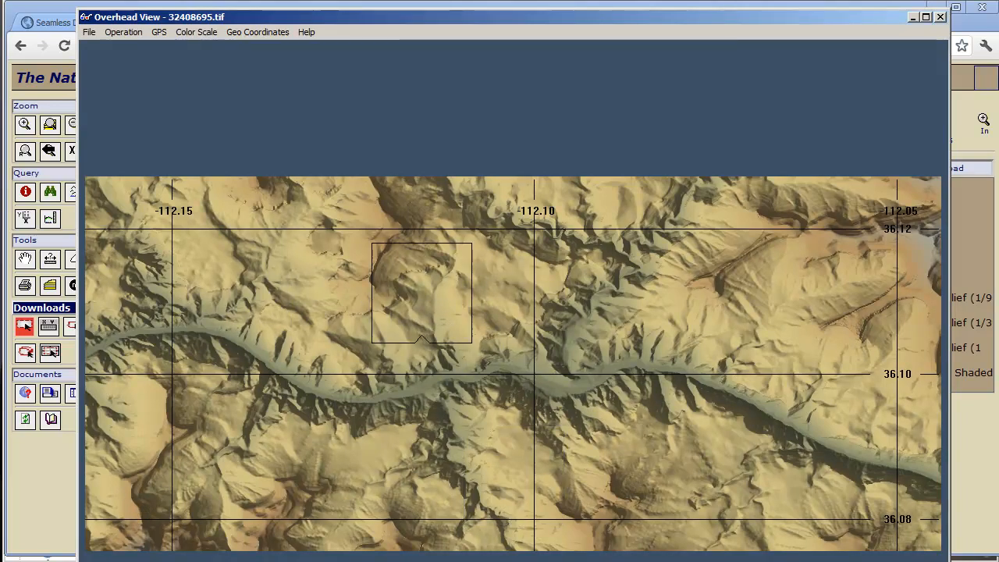
drag(353, 373, 558, 399)
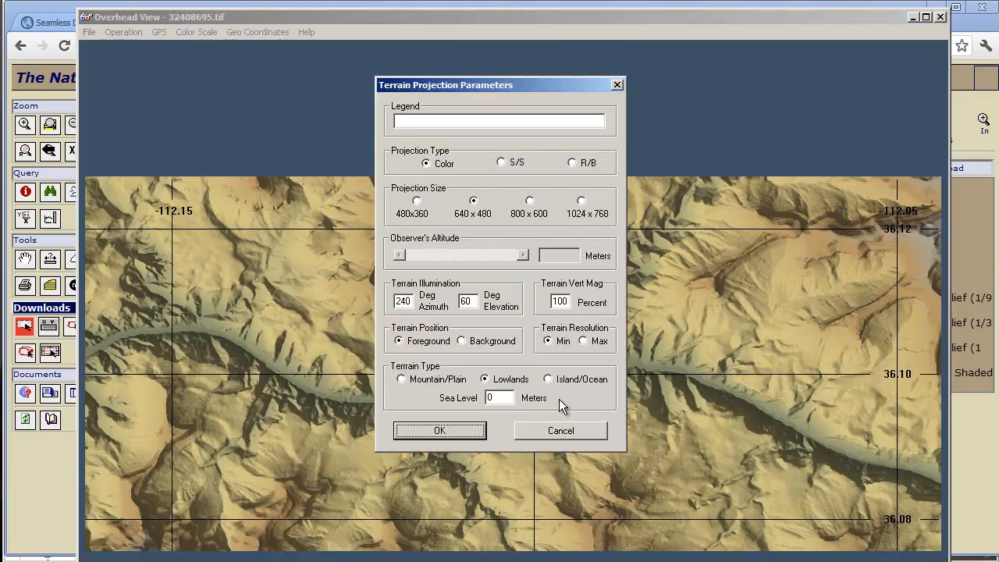
click(451, 429)
click(434, 456)
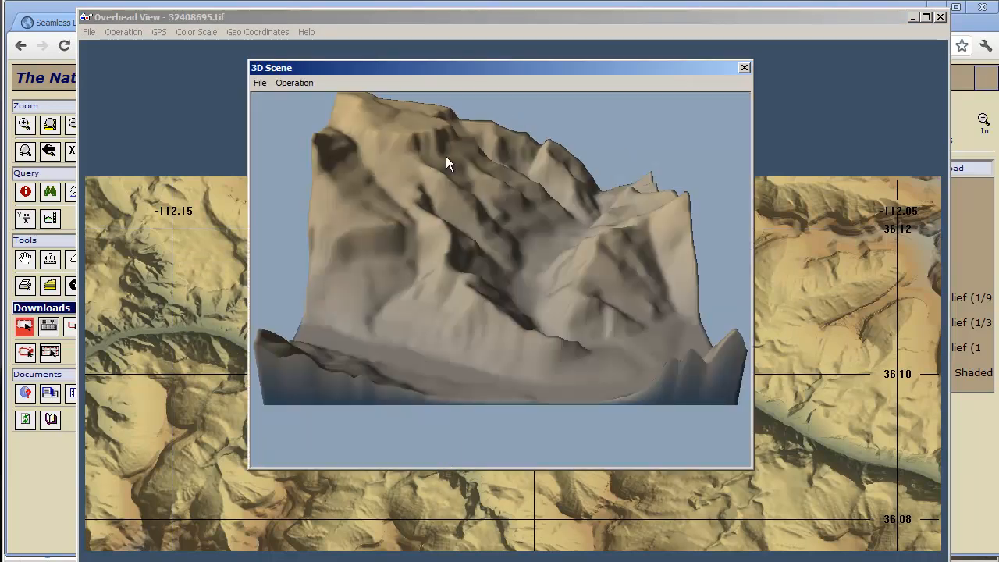
click(744, 70)
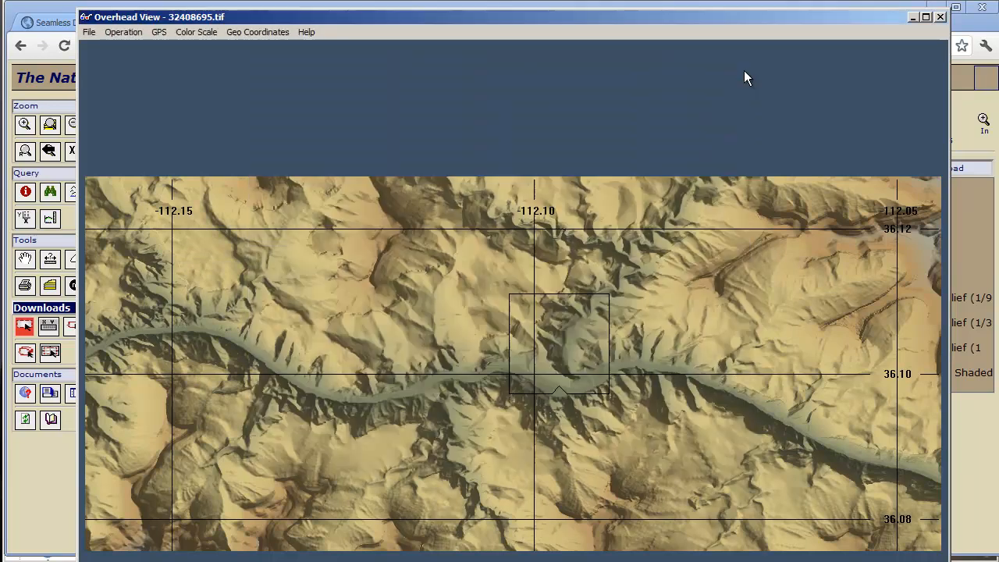
Step: Start saving the terrain as a USGS ASCII DEM and create a folder named 3DEM in project2's Terrain folder
drag(545, 18, 544, 11)
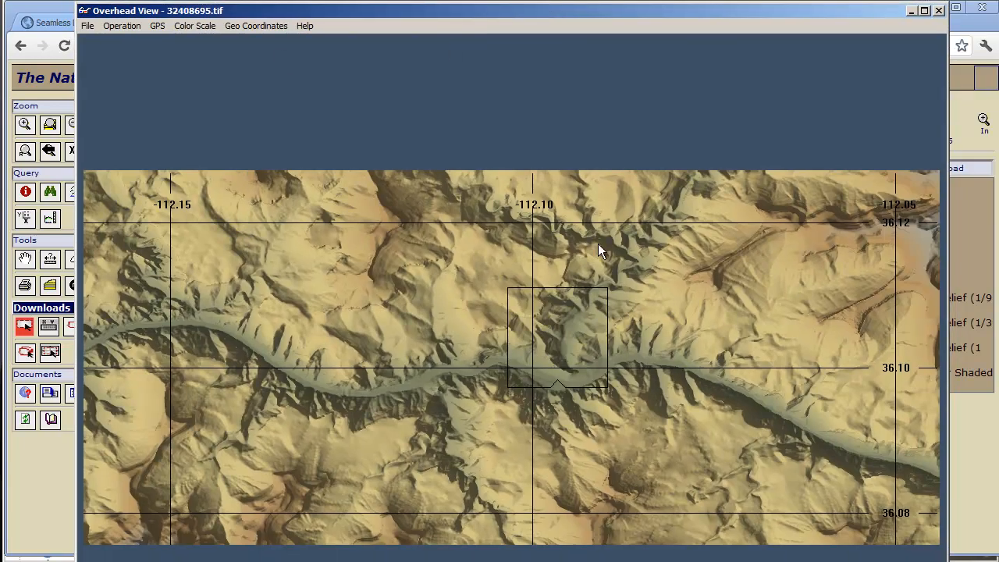
click(87, 25)
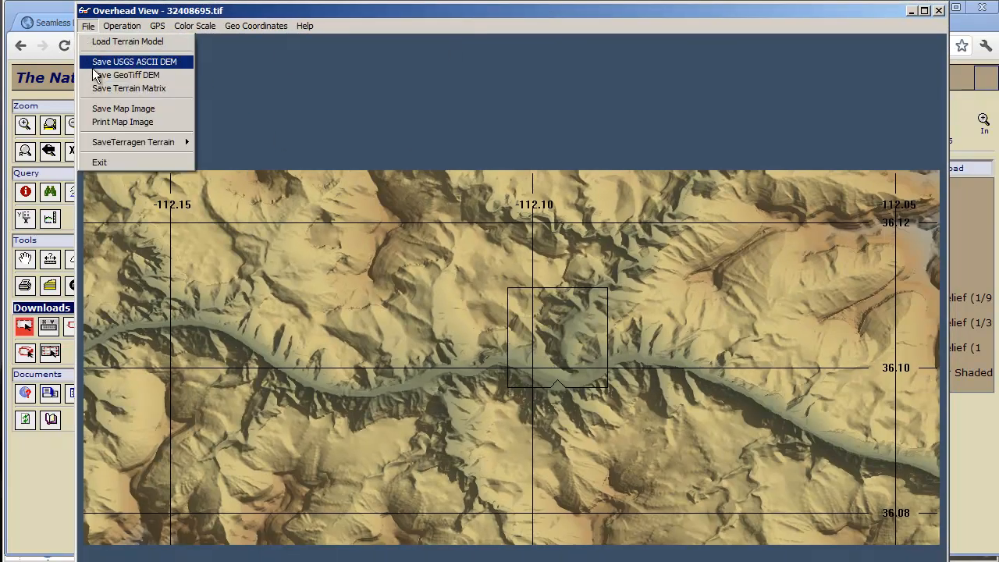
click(160, 61)
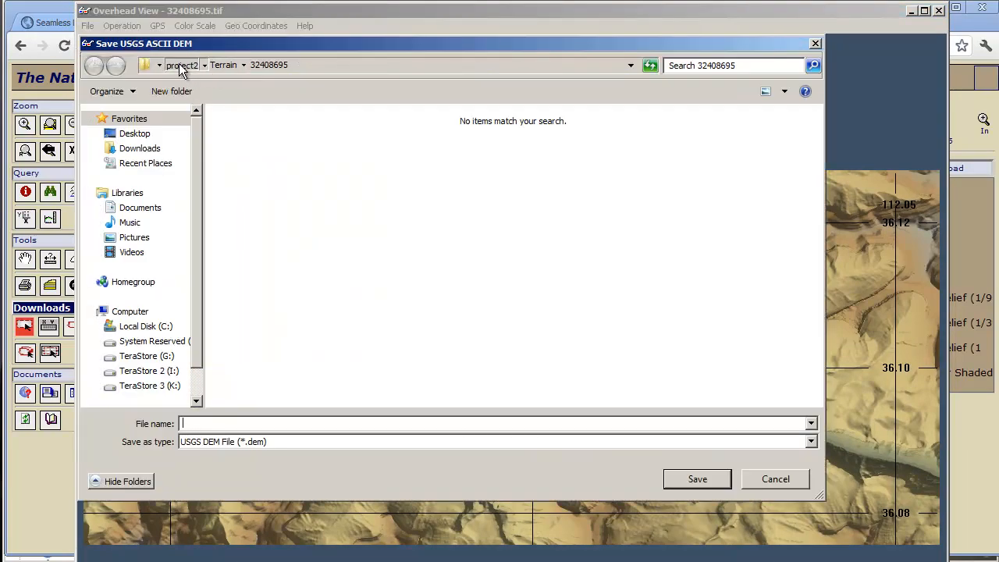
click(179, 63)
double_click(252, 137)
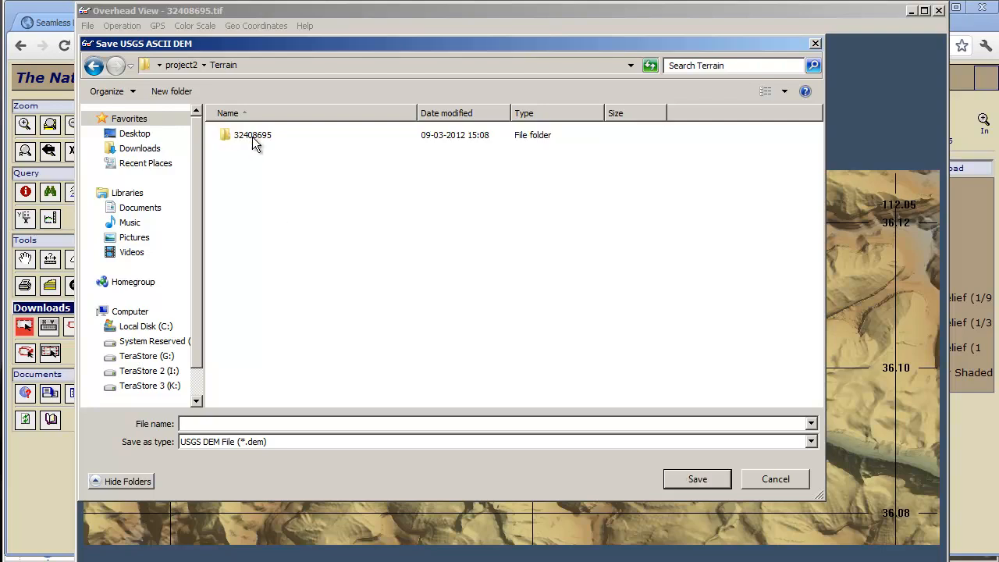
right_click(279, 179)
mouse_move(359, 314)
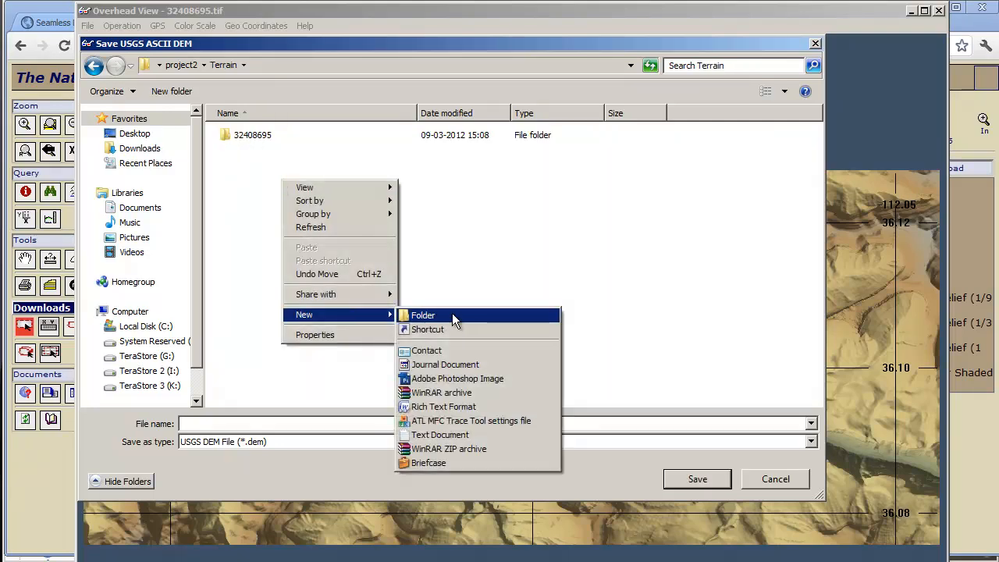
click(453, 313)
text(3DEM)
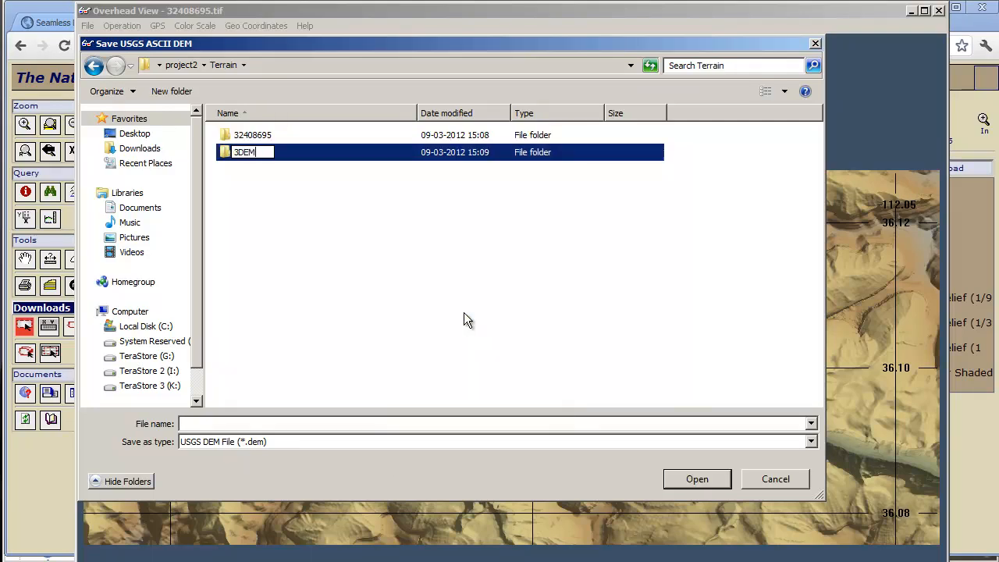
click(357, 269)
Step: Save the USGS ASCII DEM file as Terrain in the new 3DEM folder
click(265, 135)
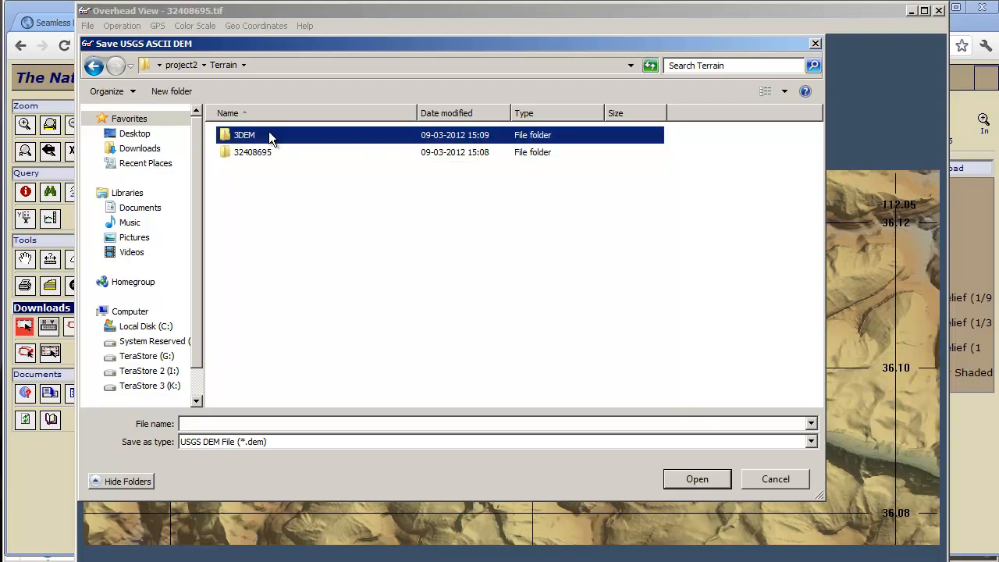
double_click(268, 136)
click(311, 423)
text(Terrain)
key(Return)
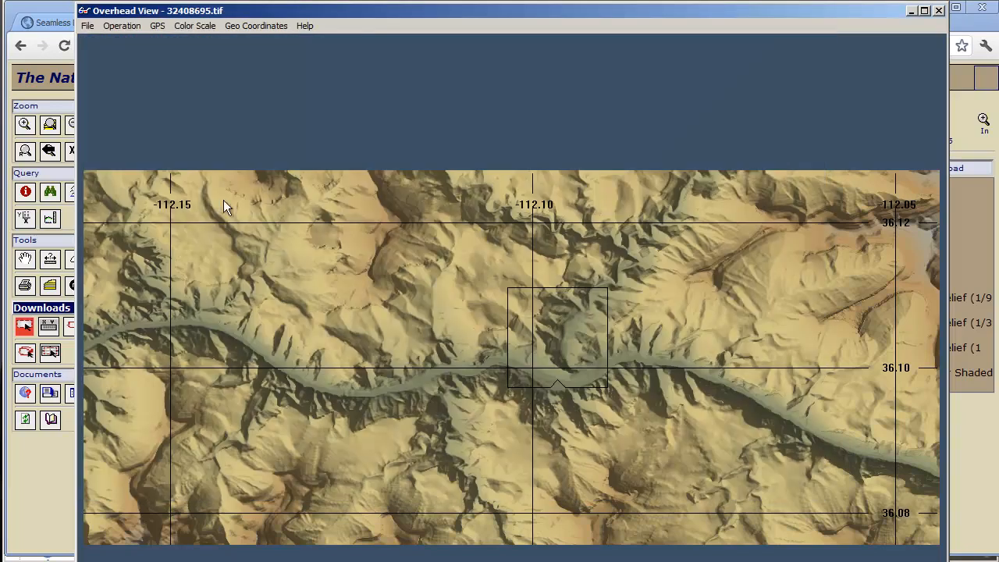
Step: Close 3DEM and review the contents of project2's Terrain folder, including its 32408695 and 3DEM subfolders
click(939, 10)
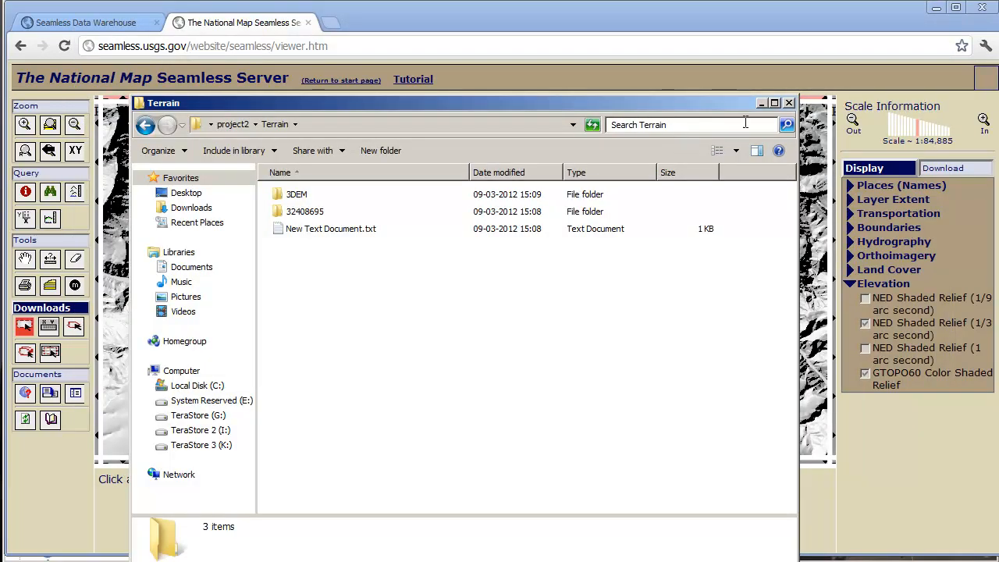
key(BackSpace)
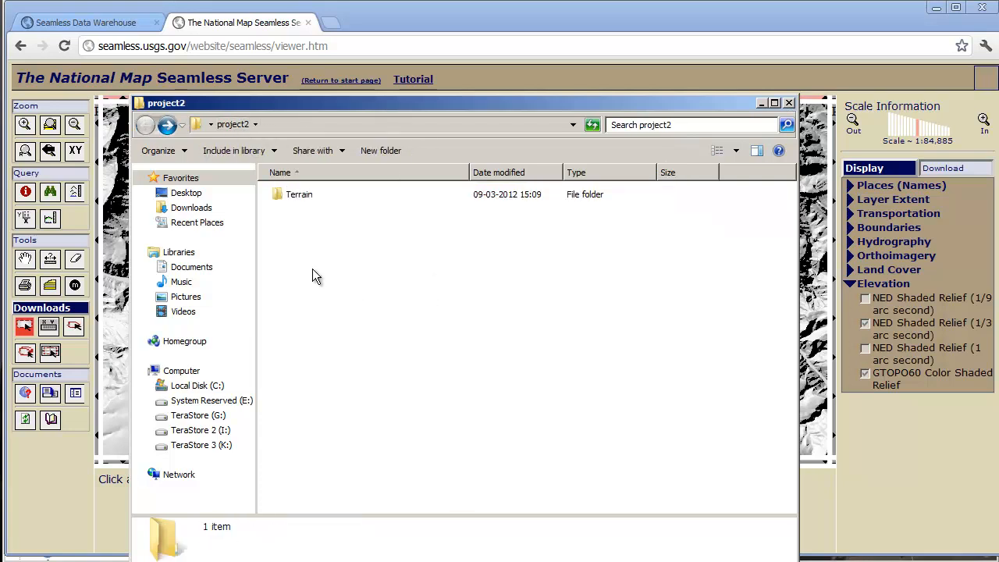
drag(422, 216, 370, 247)
double_click(311, 196)
drag(416, 330, 306, 226)
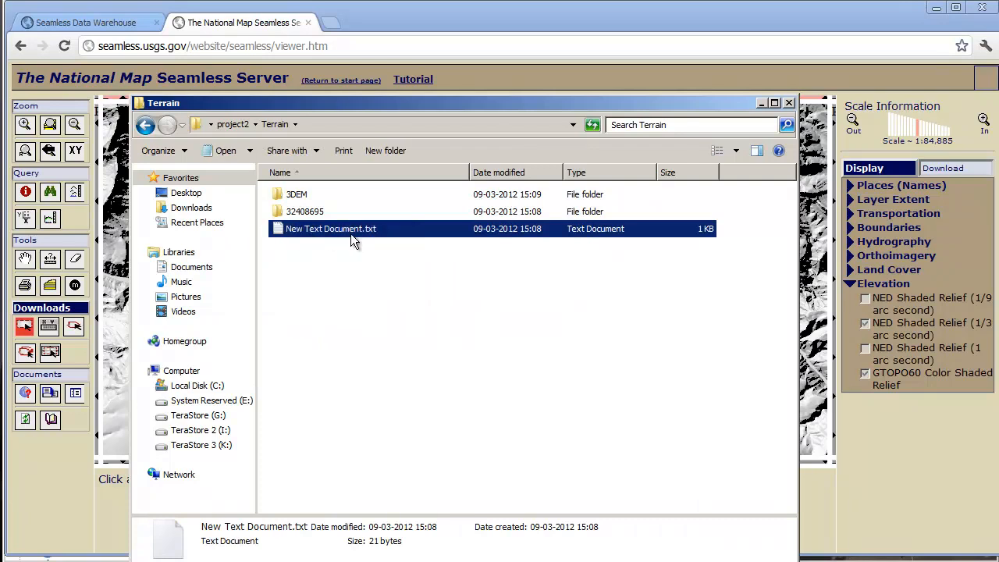
double_click(300, 212)
drag(751, 442, 636, 351)
key(alt+Left)
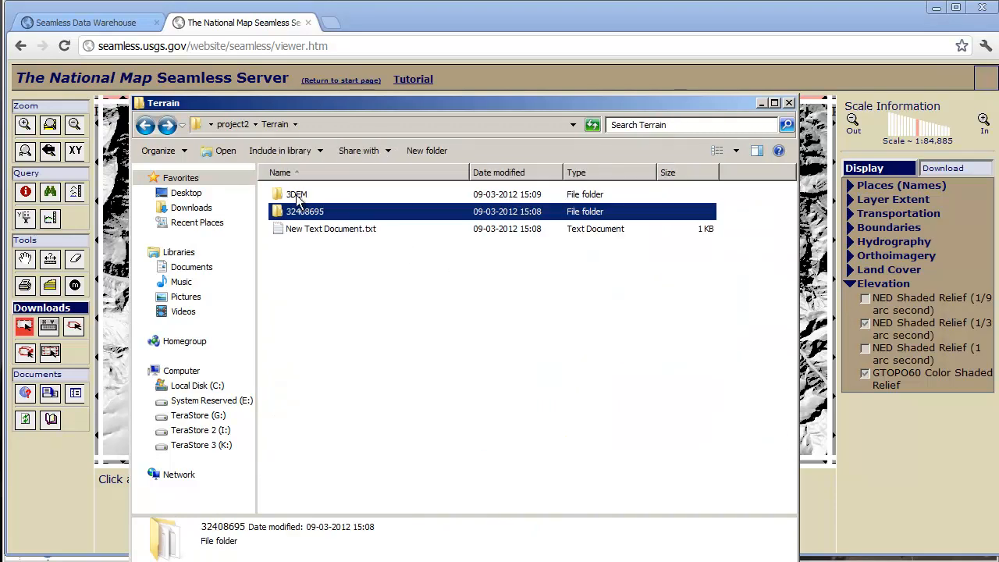
double_click(296, 194)
drag(262, 295, 411, 162)
key(alt+Left)
key(alt+Left)
click(448, 323)
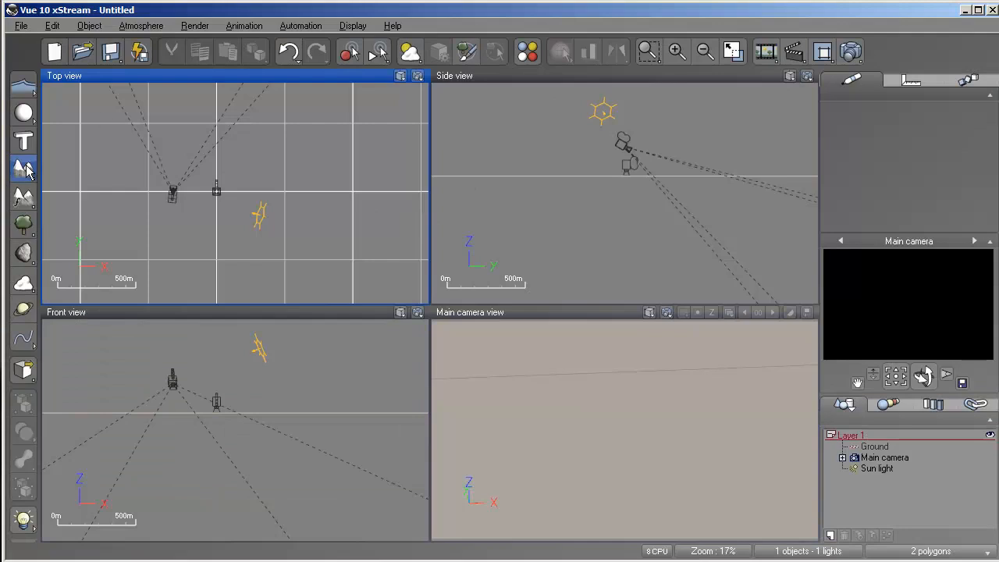
Step: Switch to Vue 10 xStream, start loading an object from disk, and browse to the project2 folder
click(23, 27)
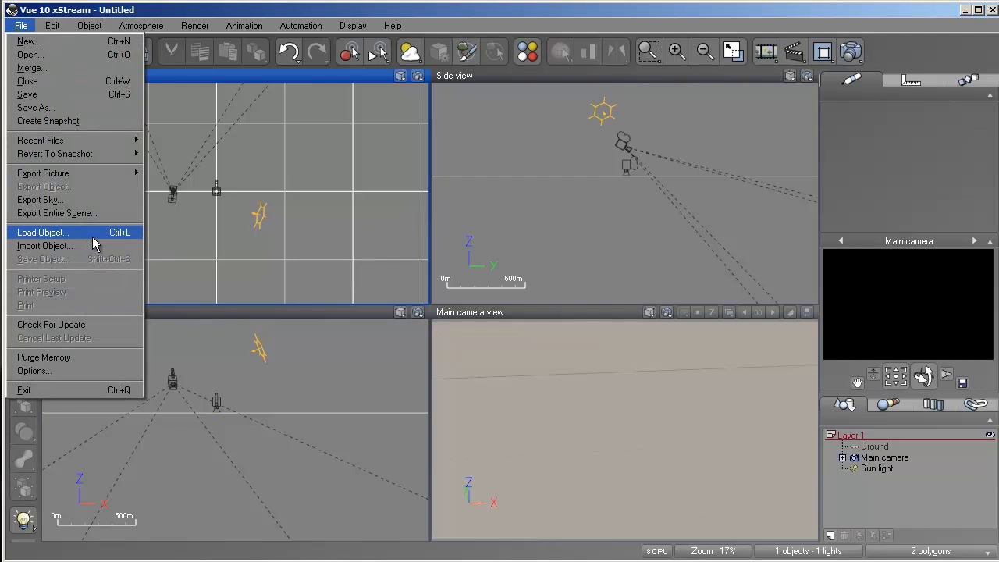
click(252, 237)
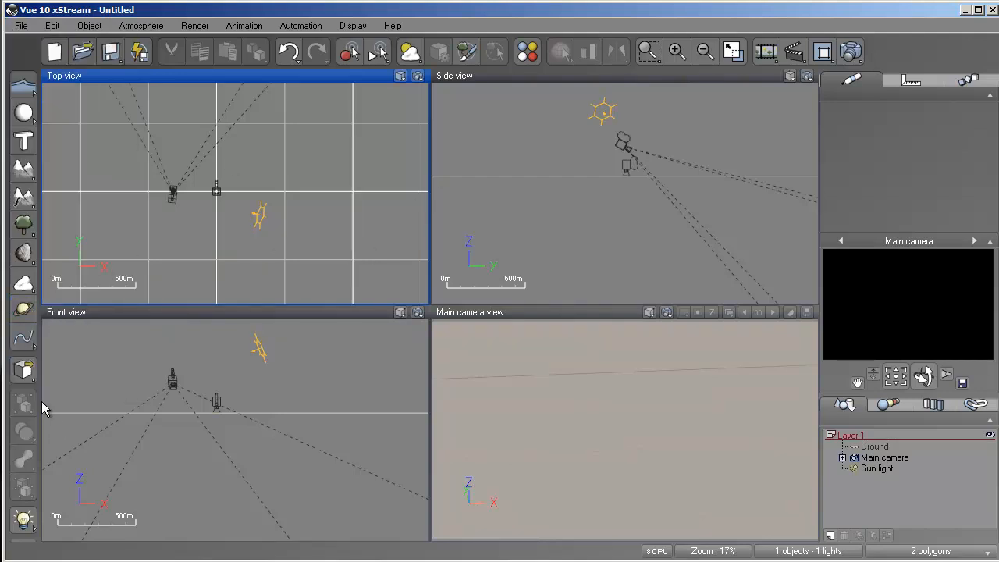
click(24, 369)
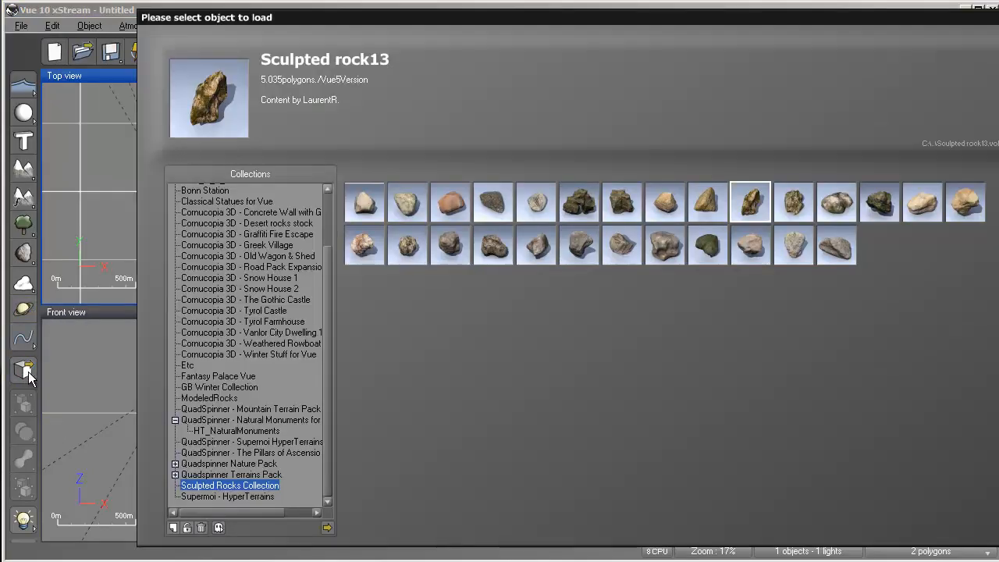
click(328, 528)
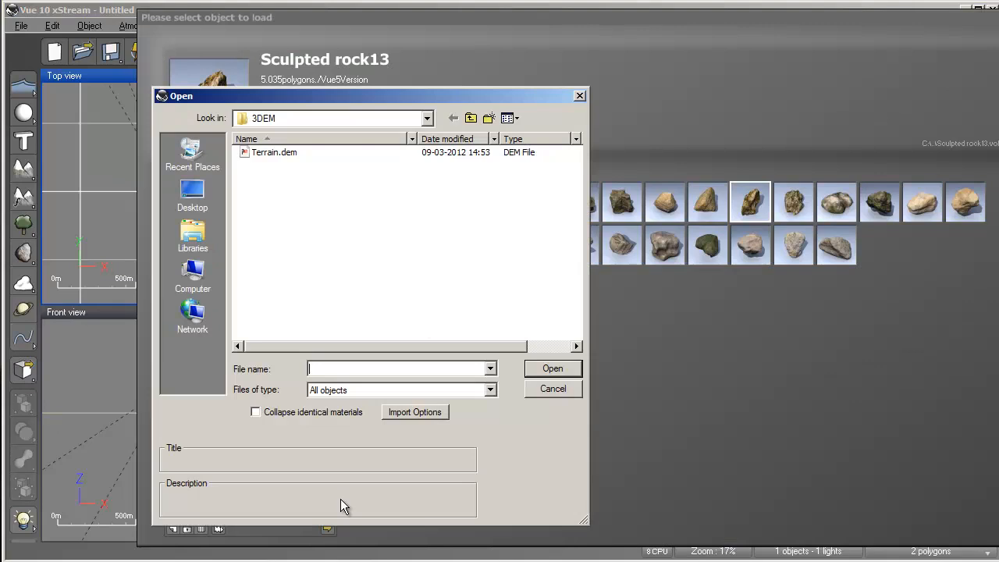
click(471, 118)
click(471, 118)
click(285, 125)
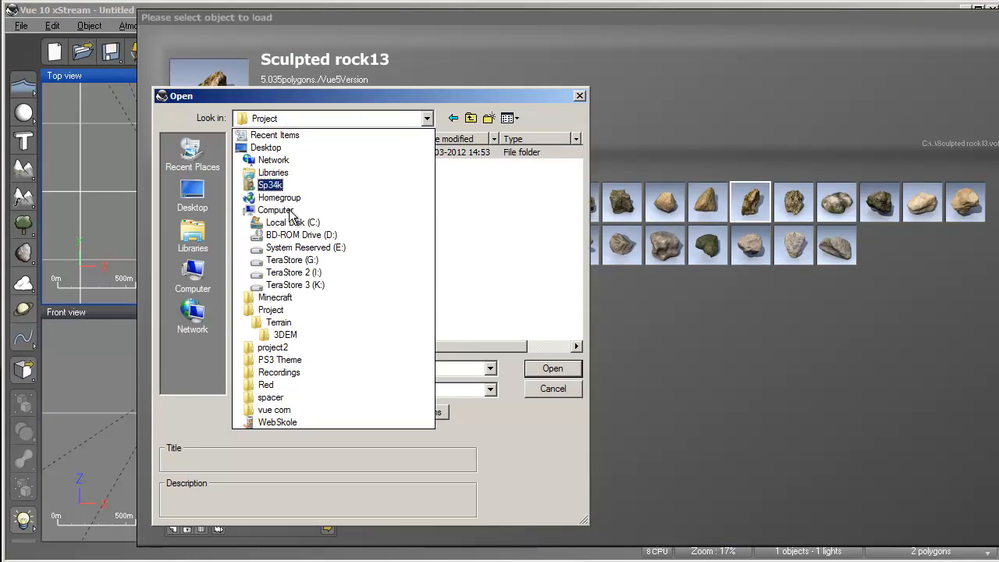
click(293, 153)
click(297, 159)
click(324, 269)
click(442, 283)
double_click(442, 282)
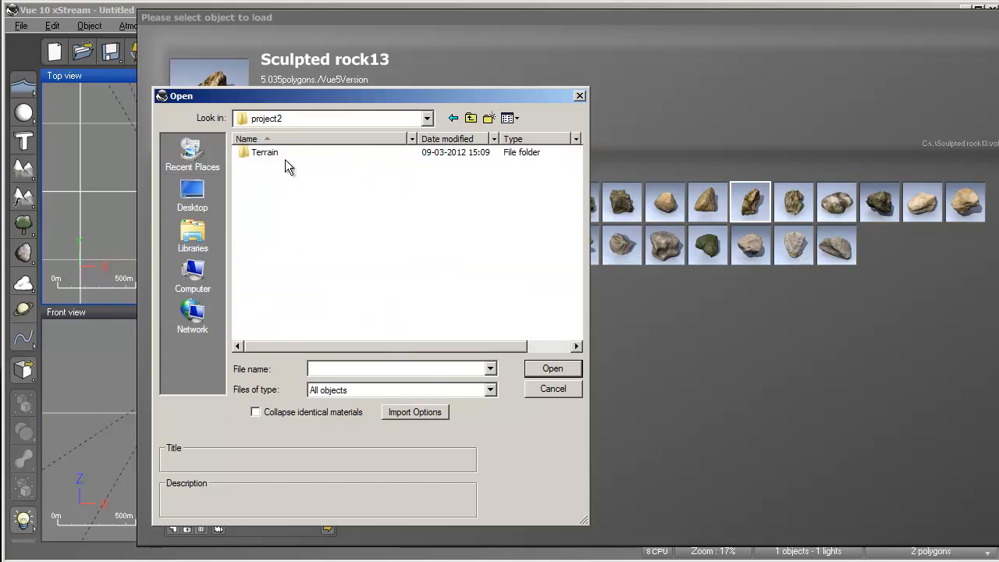
Step: Load Terrain.dem from the 3DEM folder inside project2's Terrain folder into the scene
click(279, 152)
double_click(277, 151)
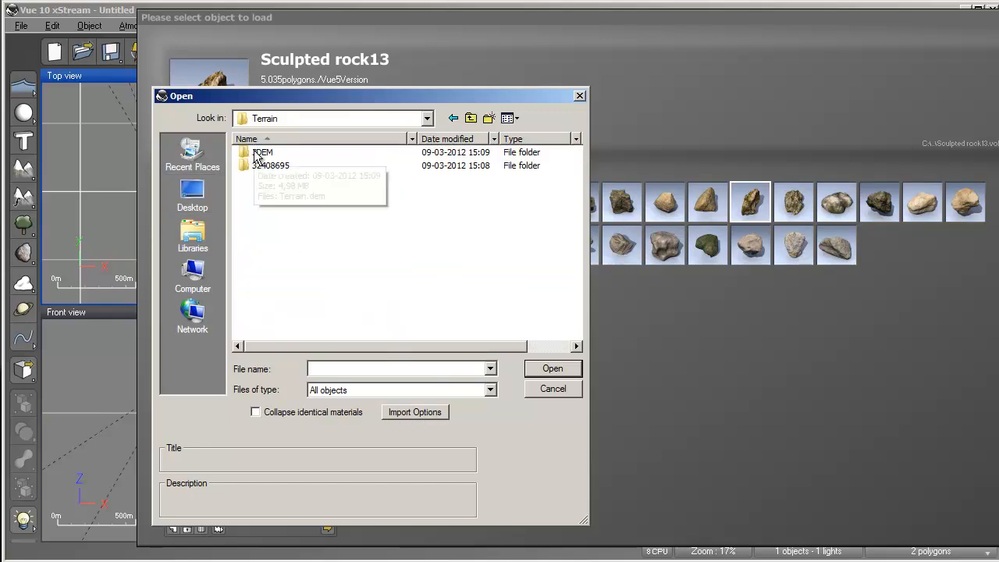
double_click(273, 155)
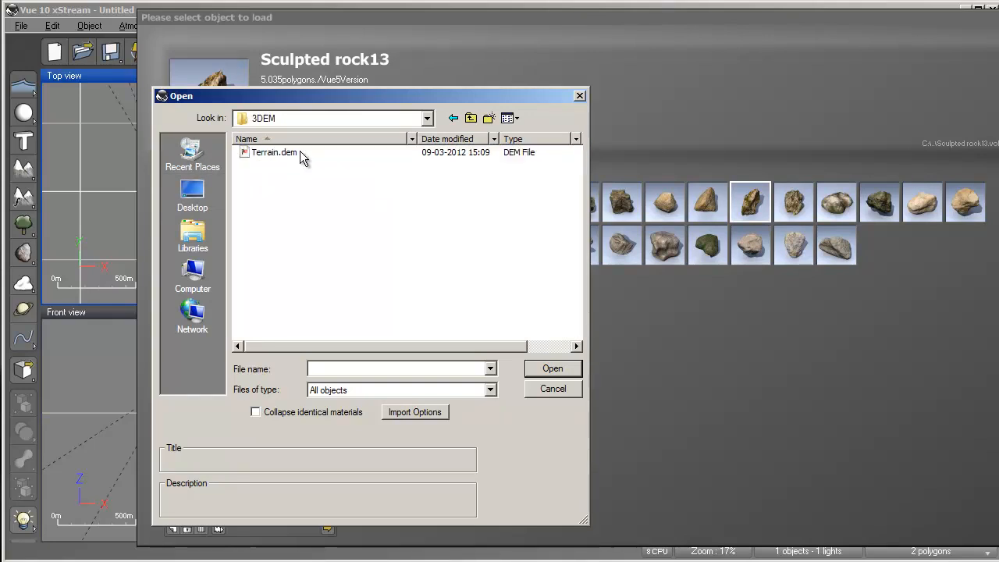
double_click(301, 155)
click(603, 283)
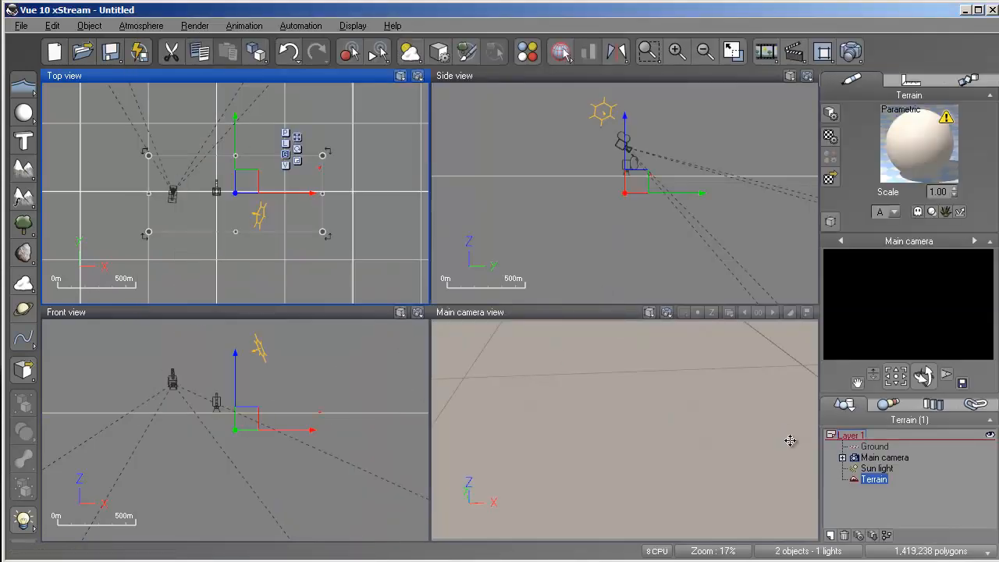
Step: Raise the imported terrain in the Front view so it sits above the ground plane, and select the main camera
drag(248, 416, 241, 406)
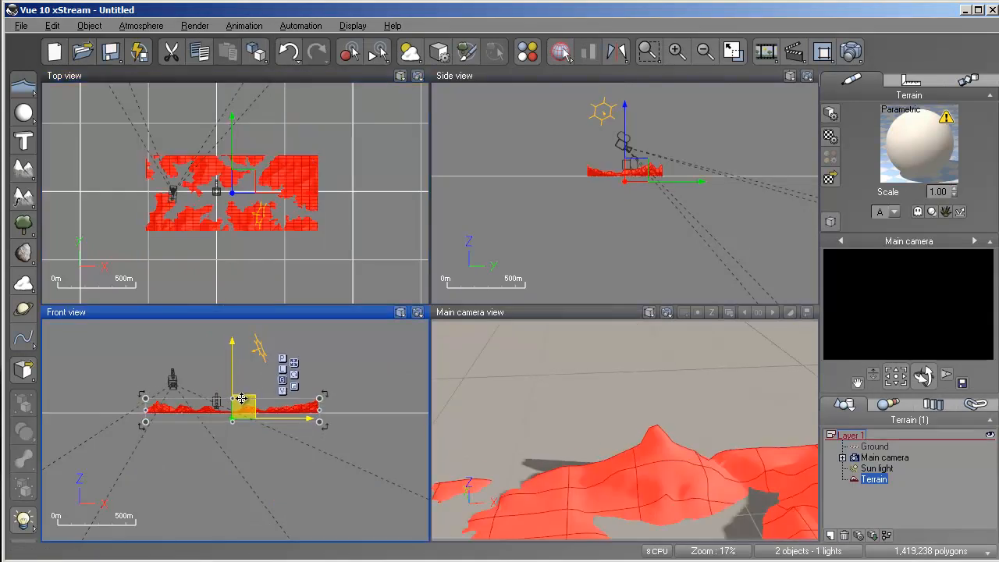
click(885, 458)
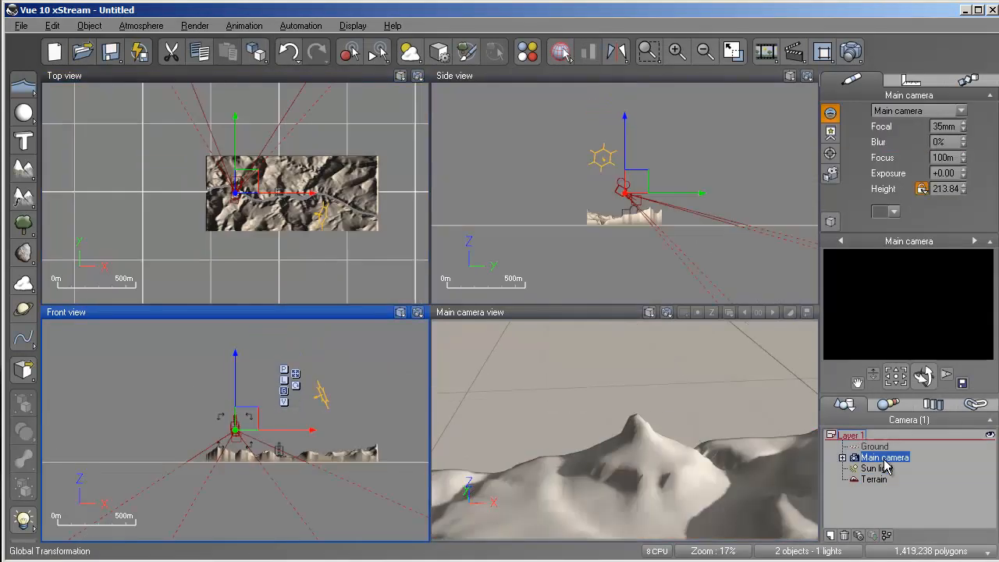
Step: Examine the imported terrain's relief up close in the Terrain Editor, and close the editor without applying changes
click(338, 187)
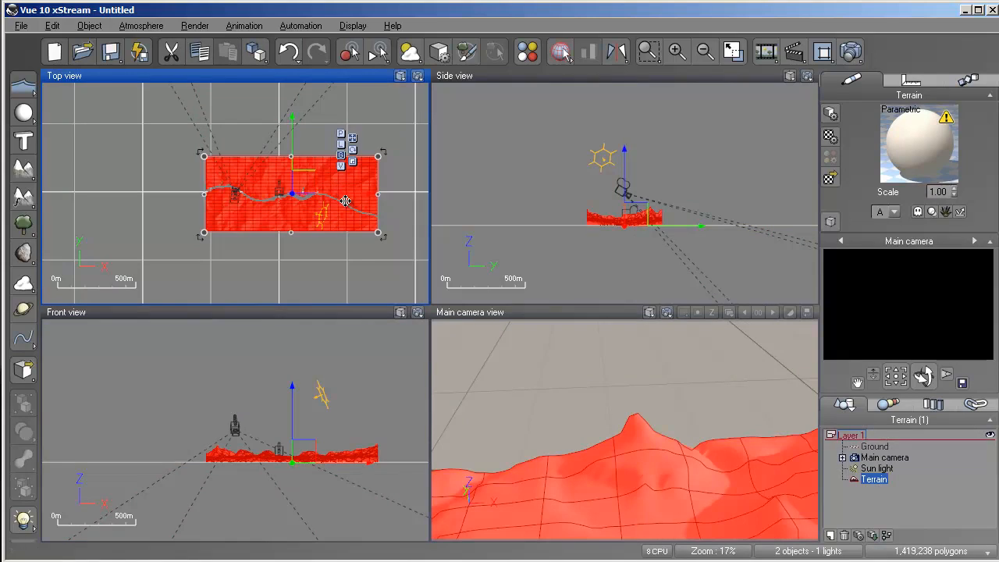
double_click(341, 188)
drag(433, 360, 708, 556)
scroll(362, 345, up, 3)
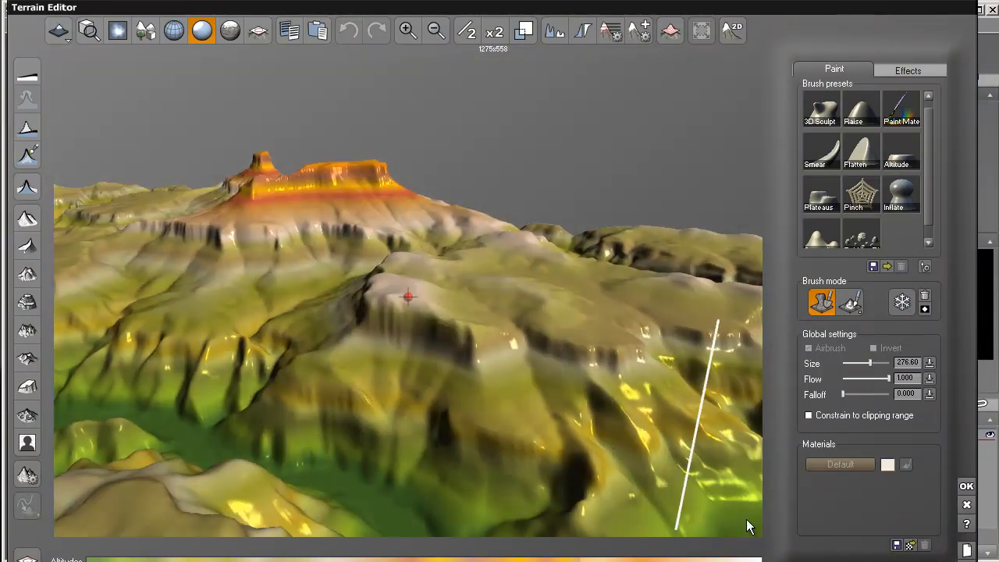
click(965, 507)
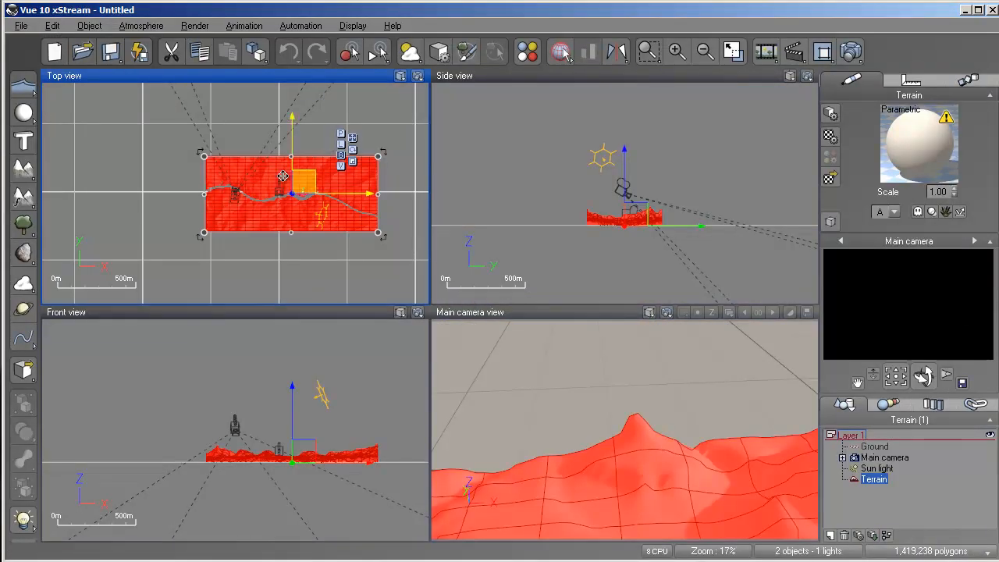
Step: Move the main camera to the terrain's positive-X end at about 88 m height and aim it back along the river canyon
drag(681, 446, 713, 311)
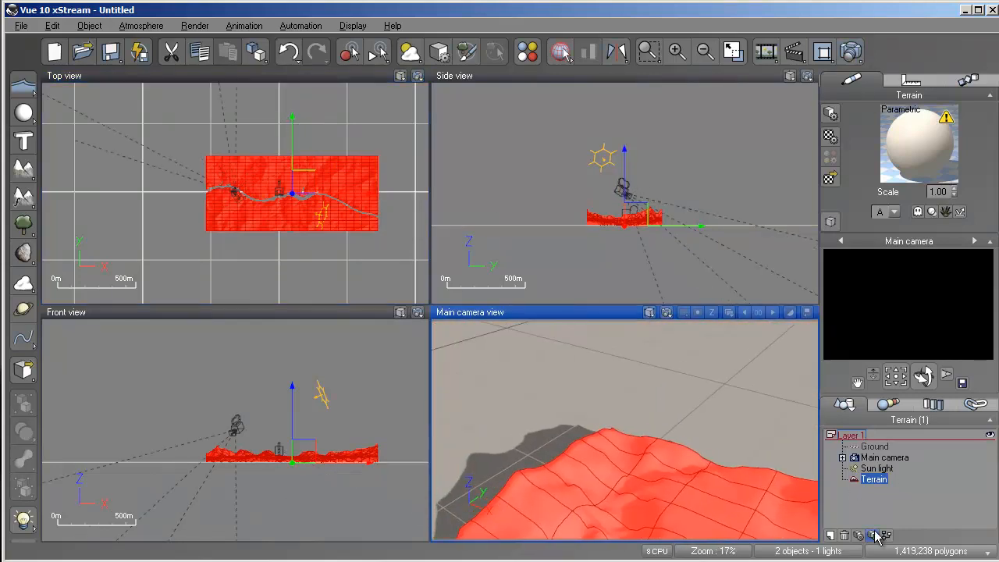
click(881, 457)
drag(247, 427, 369, 451)
drag(632, 418, 490, 355)
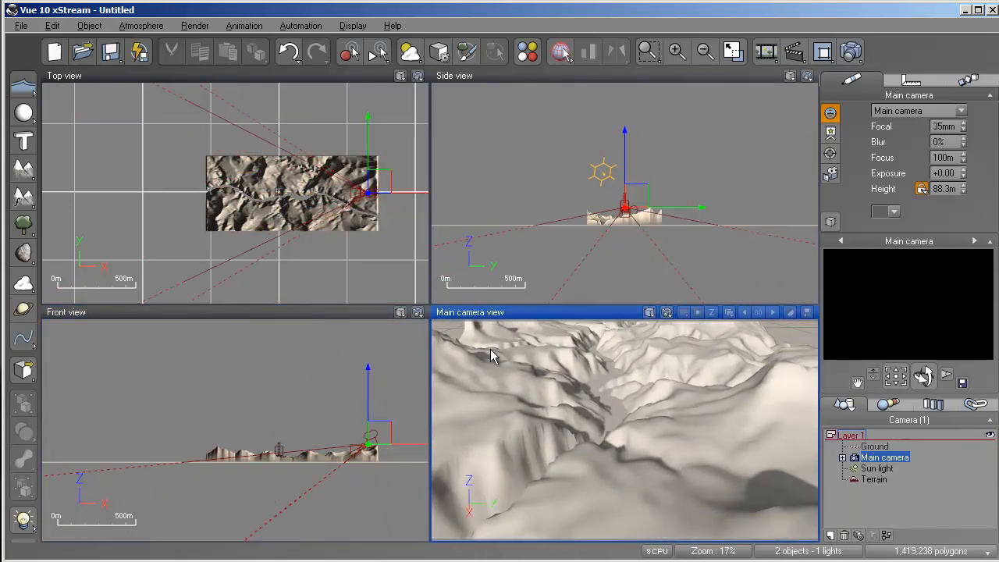